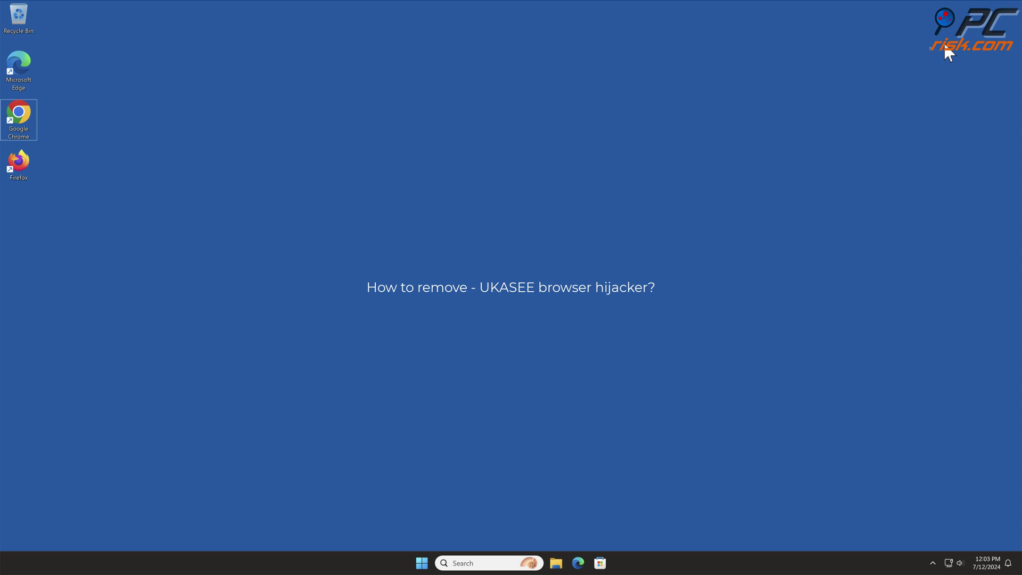
- Launch Chrome and search 'testing search engine', showing the hijacked boyu.com.tr results
double_click(23, 111)
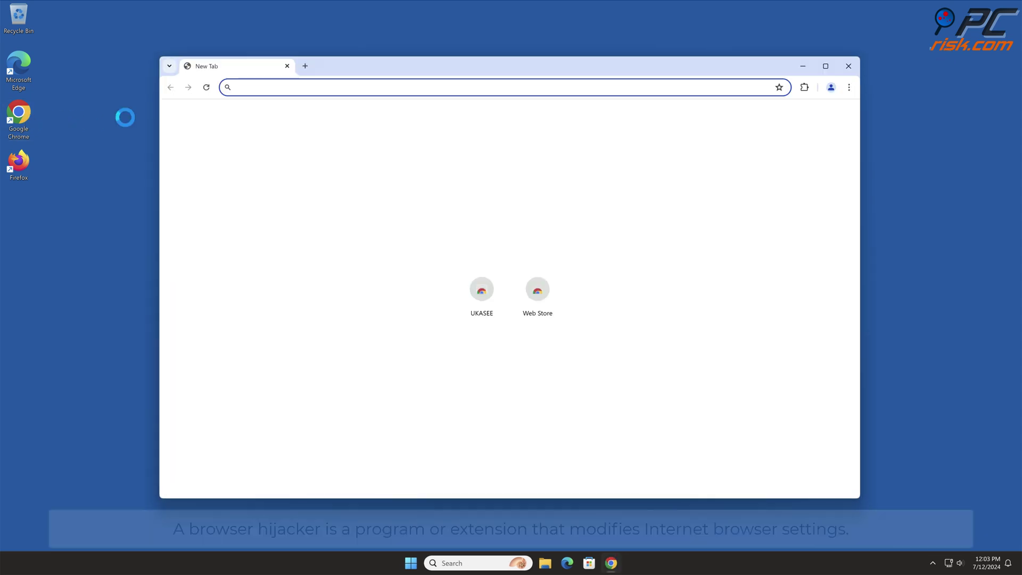
text(tes)
text(ting search e)
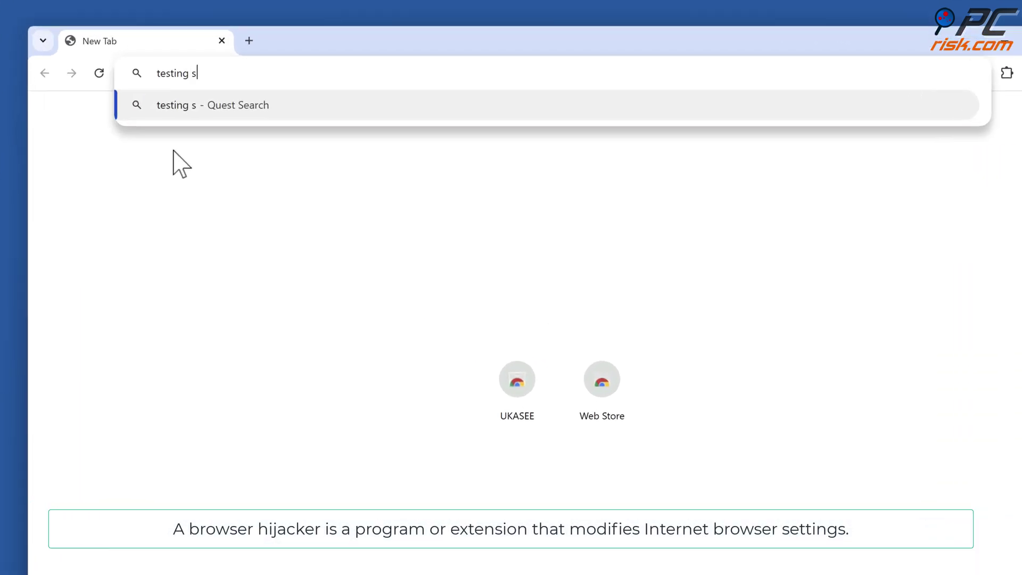
text(ngine)
key(Return)
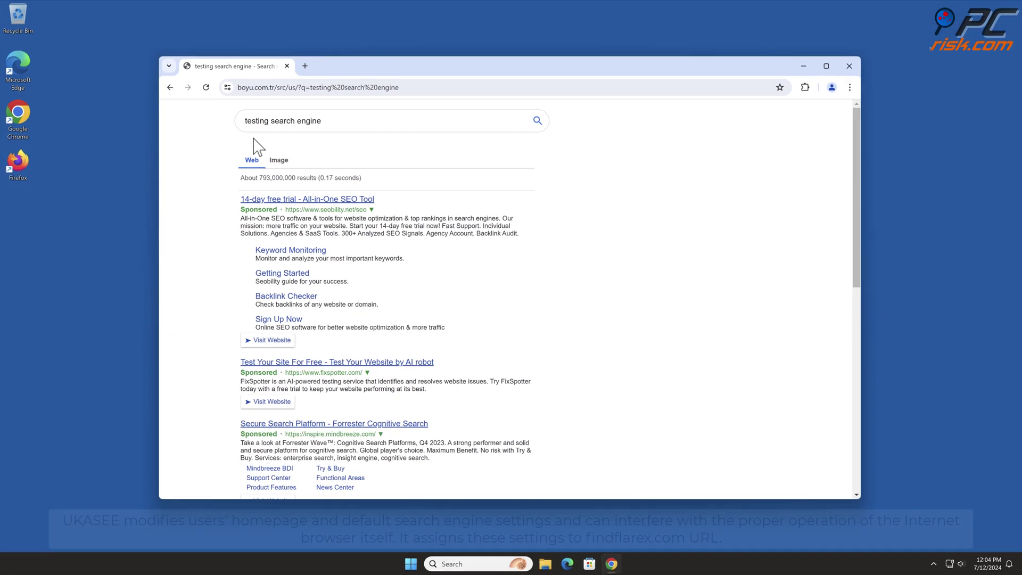
mouse_move(853, 164)
mouse_down()
mouse_move(852, 356)
mouse_move(850, 153)
mouse_up()
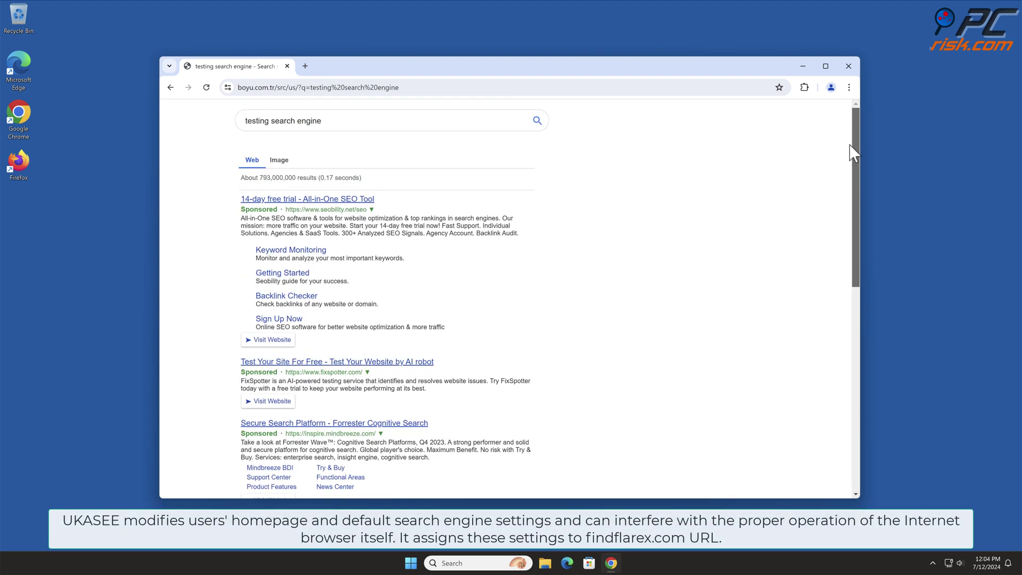
- Open Chrome's Extensions page to show the installed UKASEE extension
click(849, 87)
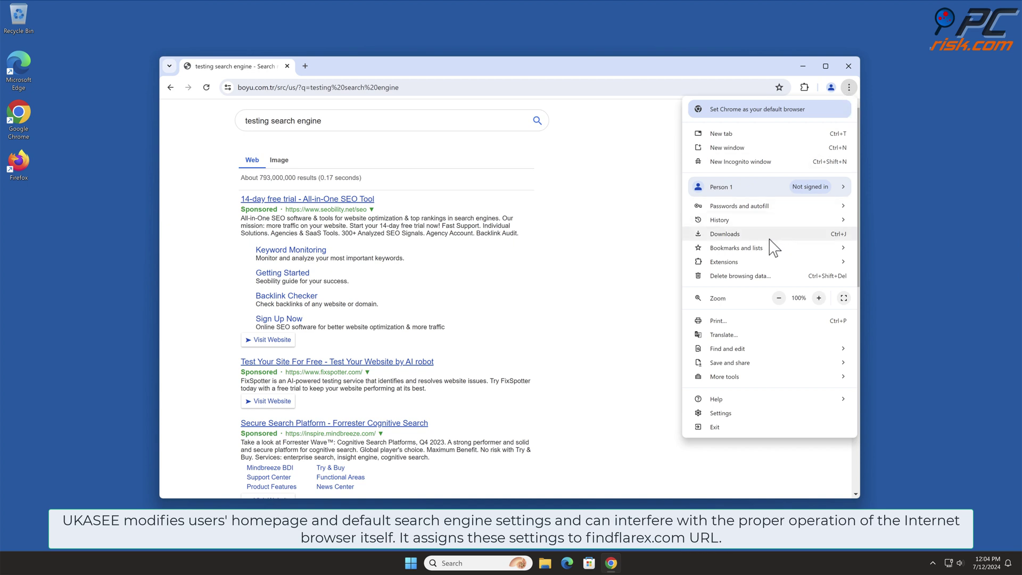
mouse_move(771, 265)
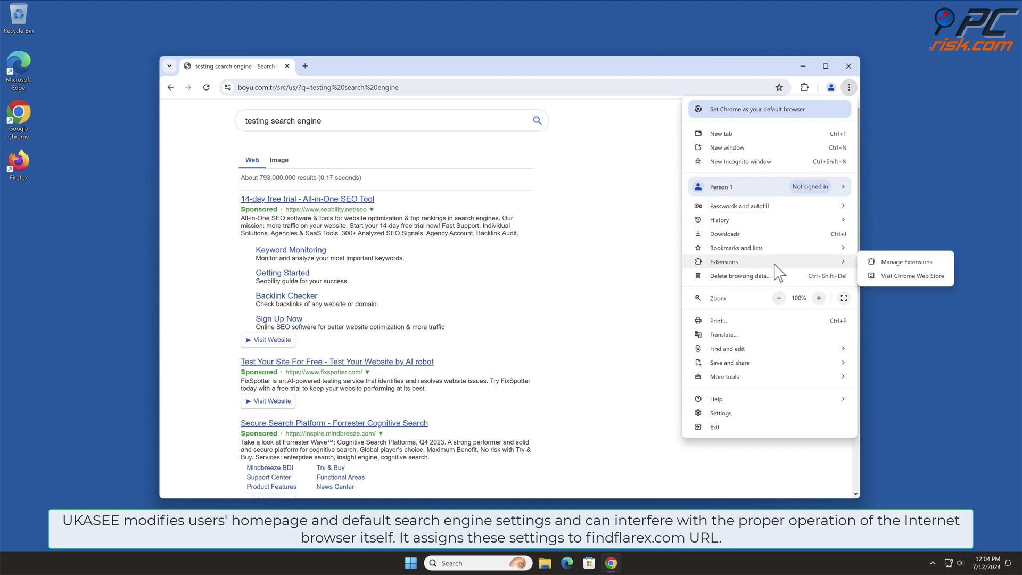
click(931, 264)
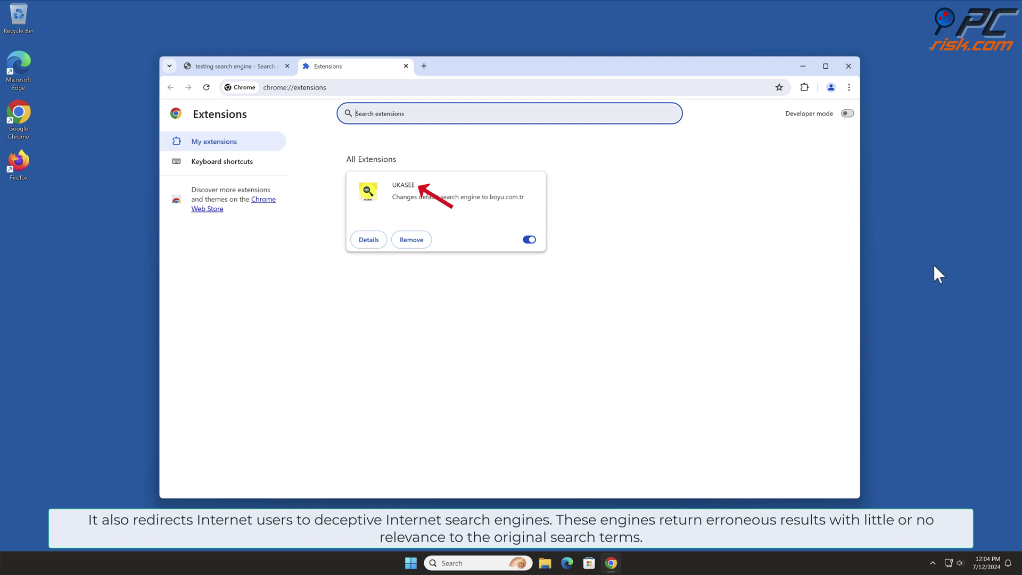
- Show Quest as the UKASEE-controlled default in Chrome's search engine list, then close Chrome
click(849, 88)
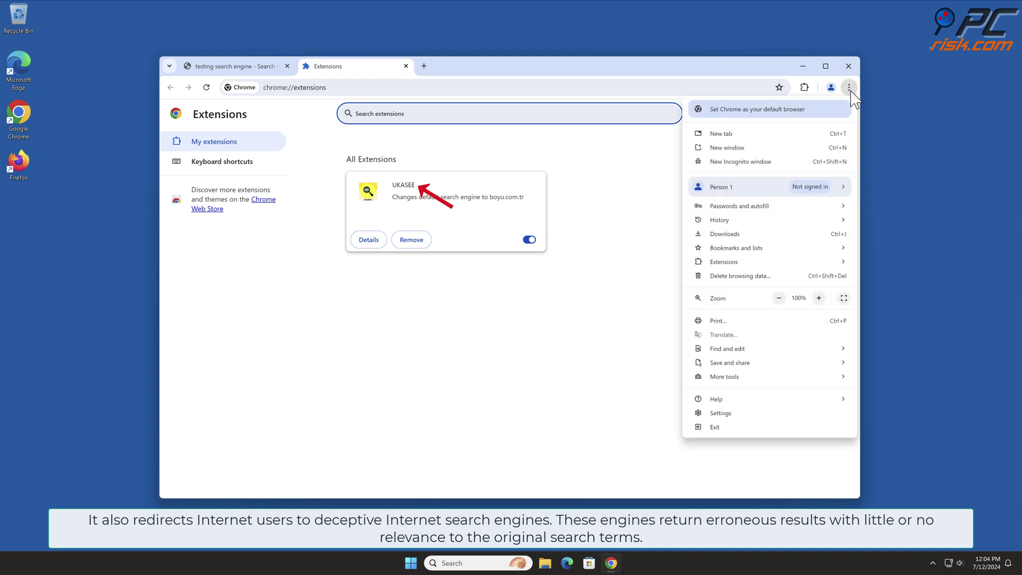
click(772, 413)
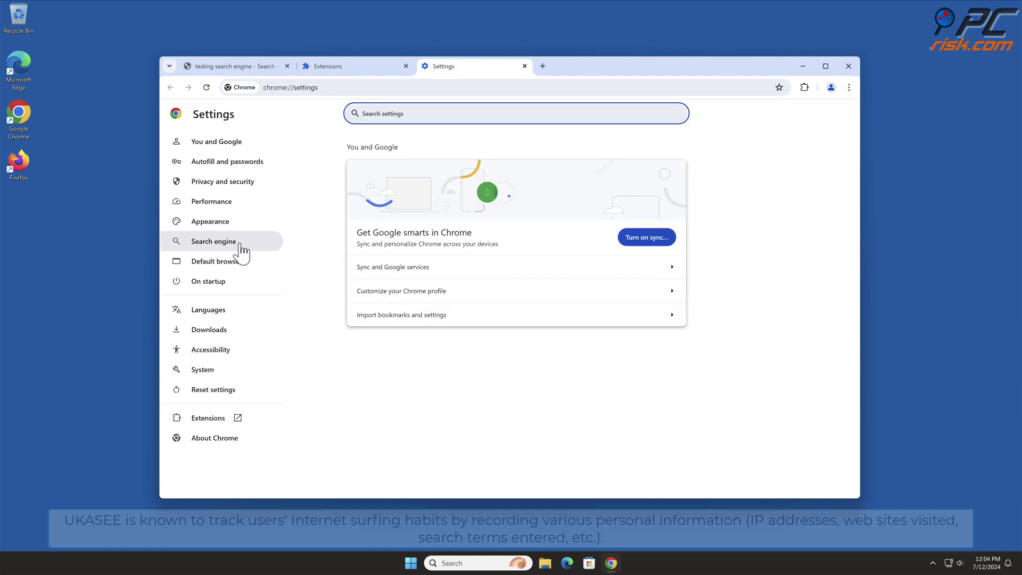
click(241, 249)
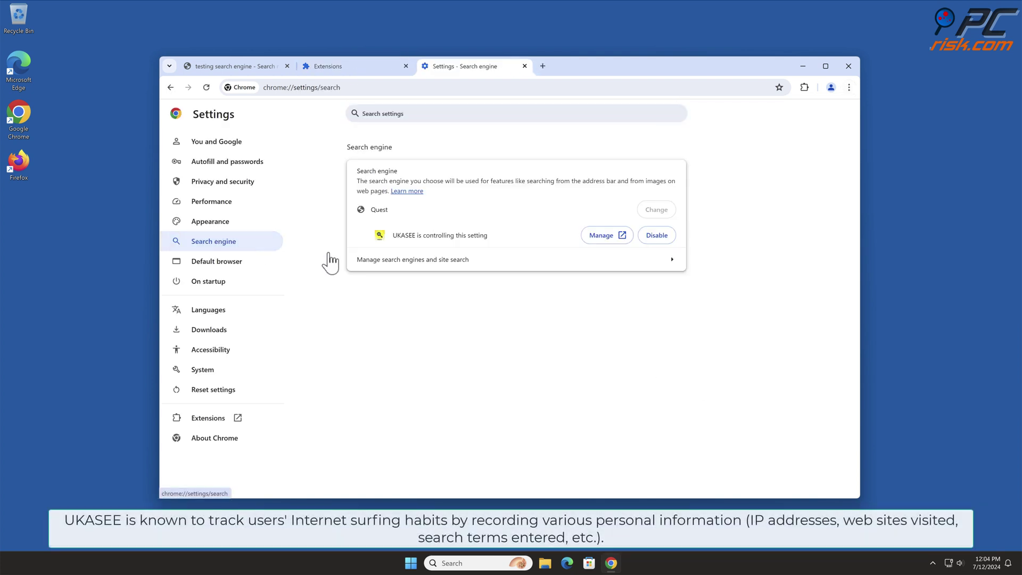
click(677, 263)
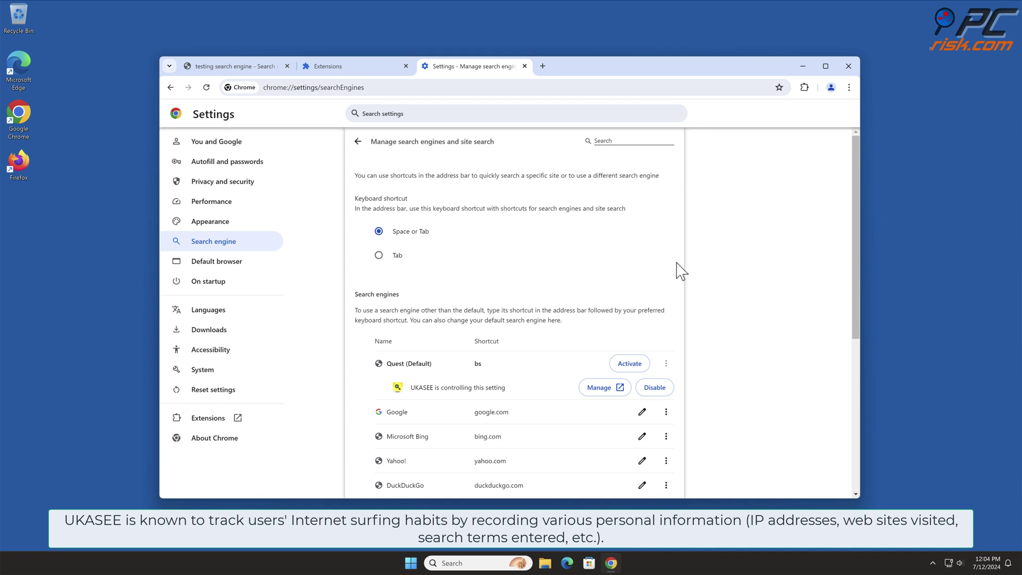
drag(855, 221, 853, 303)
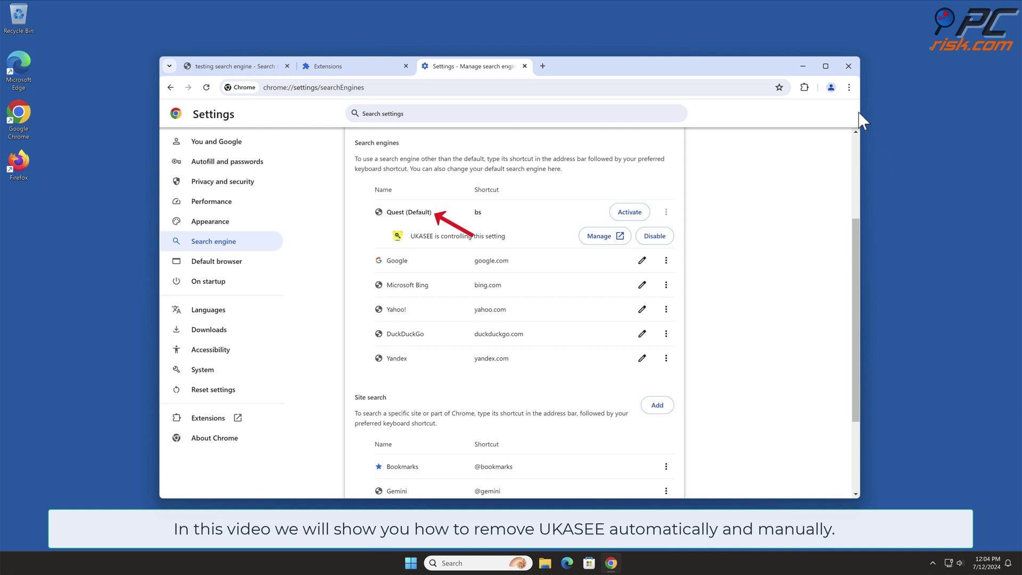
click(848, 66)
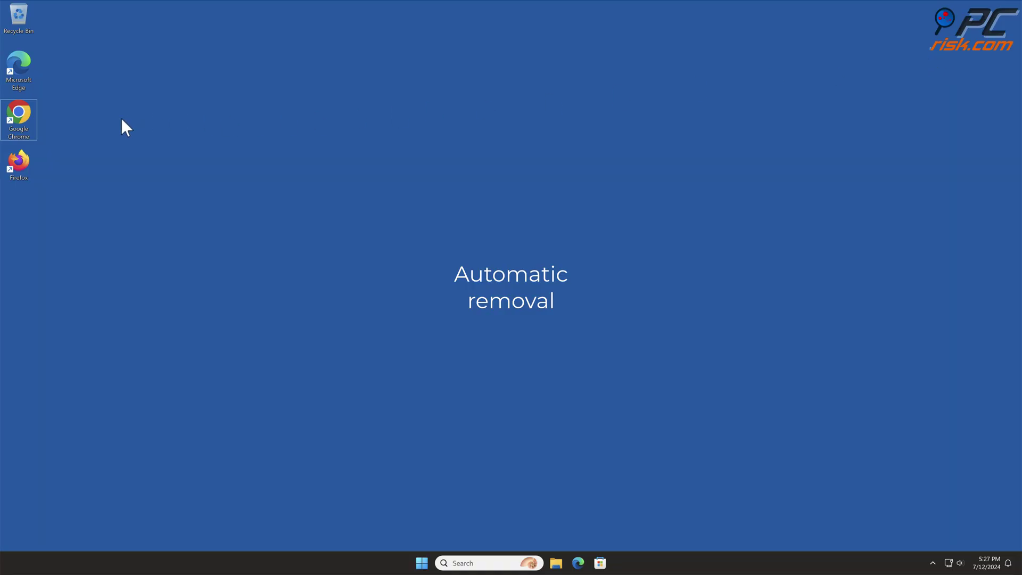
double_click(21, 114)
text(www.comb)
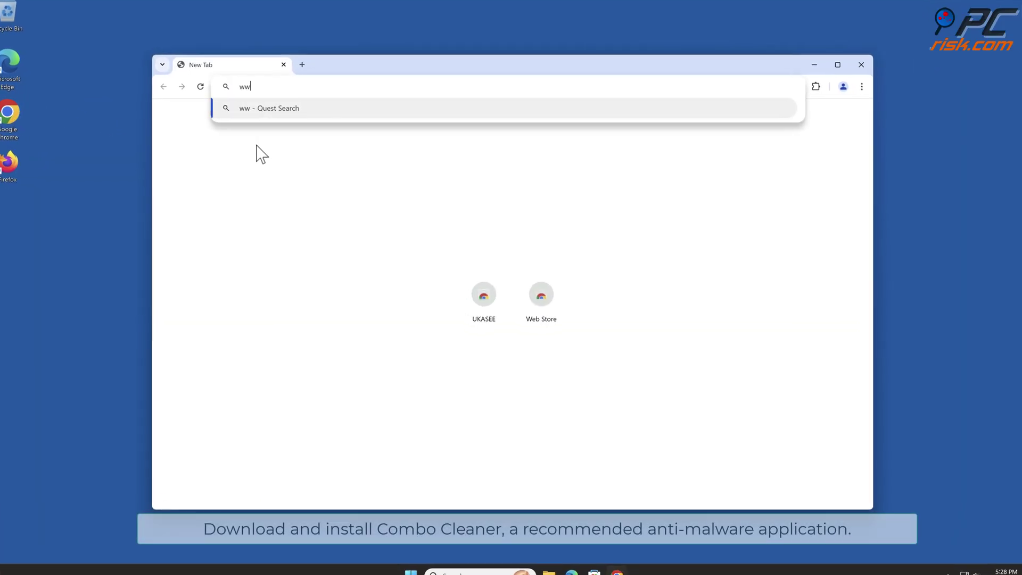
text(ocleaner.com)
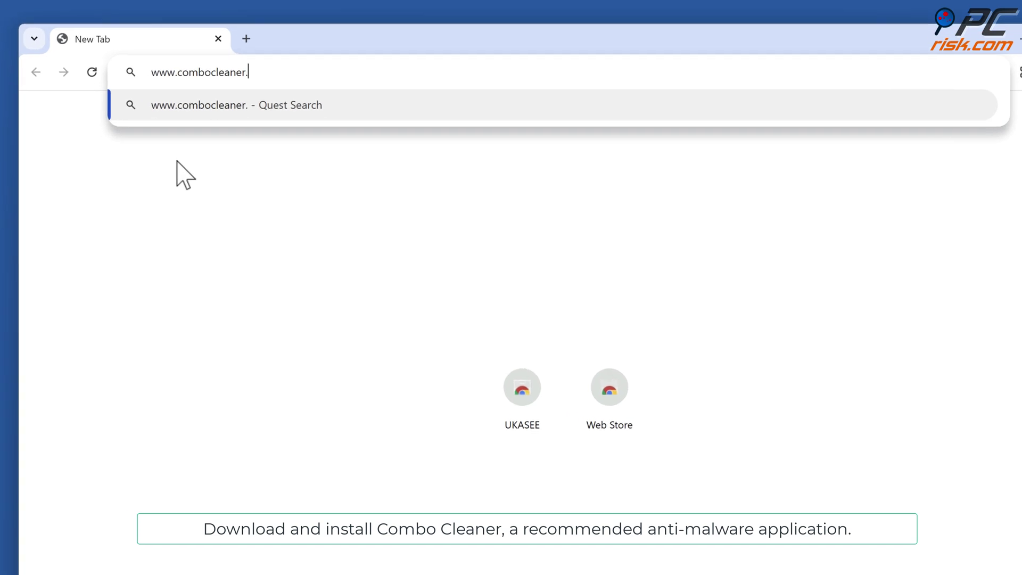
key(Return)
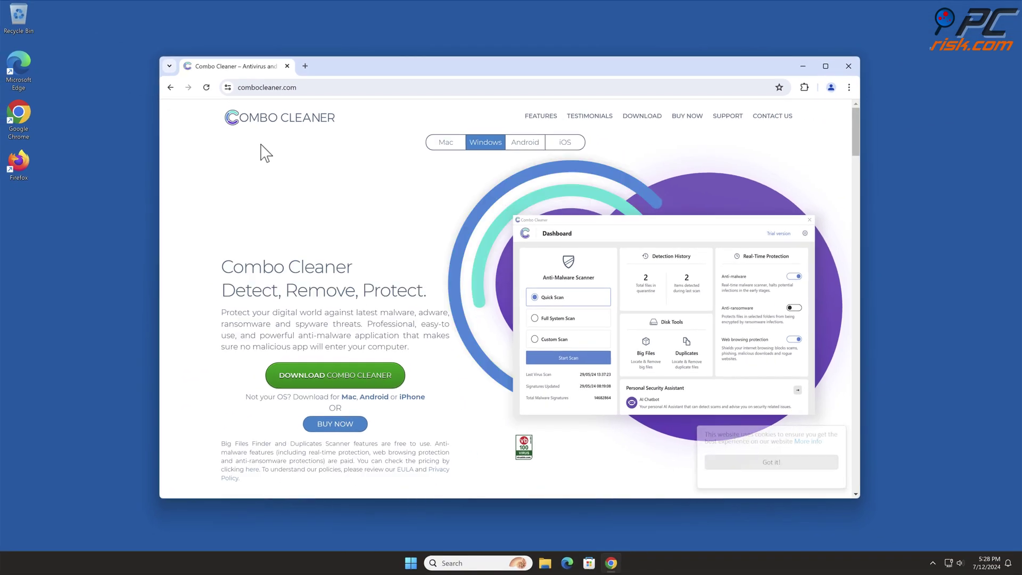
- Download CCSetup.exe and install Combo Cleaner through the InstallShield wizard
click(393, 375)
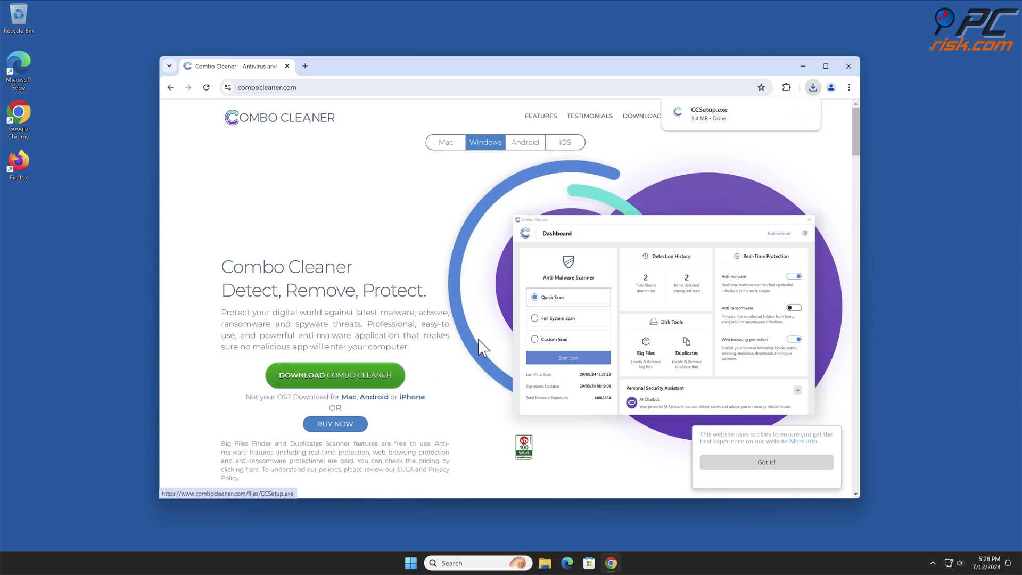
click(711, 114)
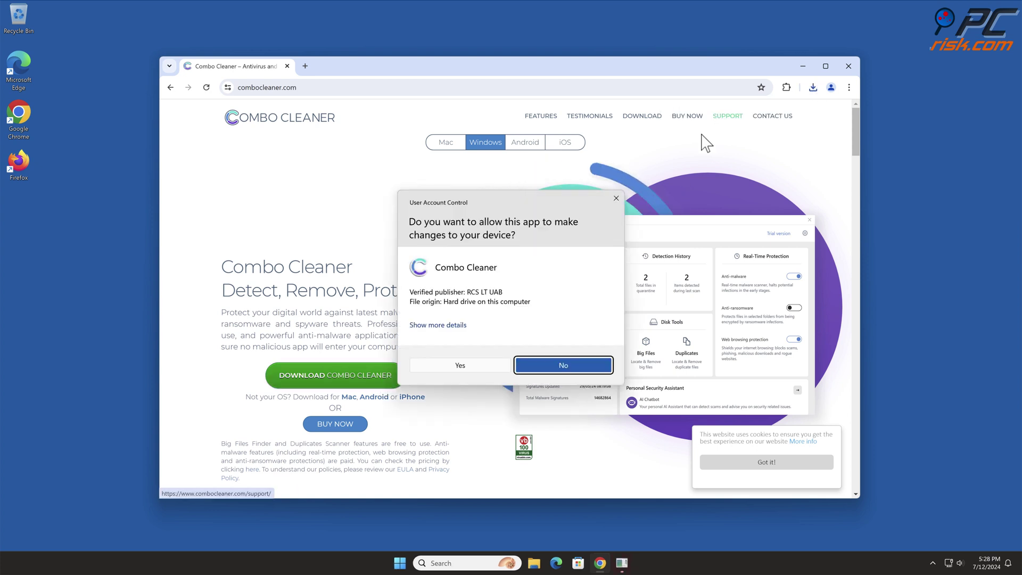
click(461, 365)
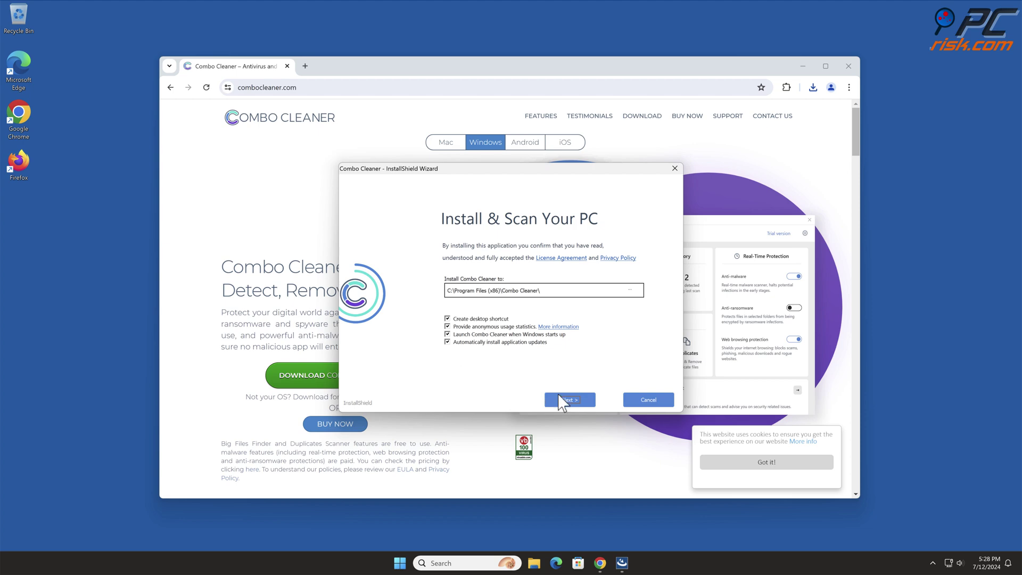
click(573, 400)
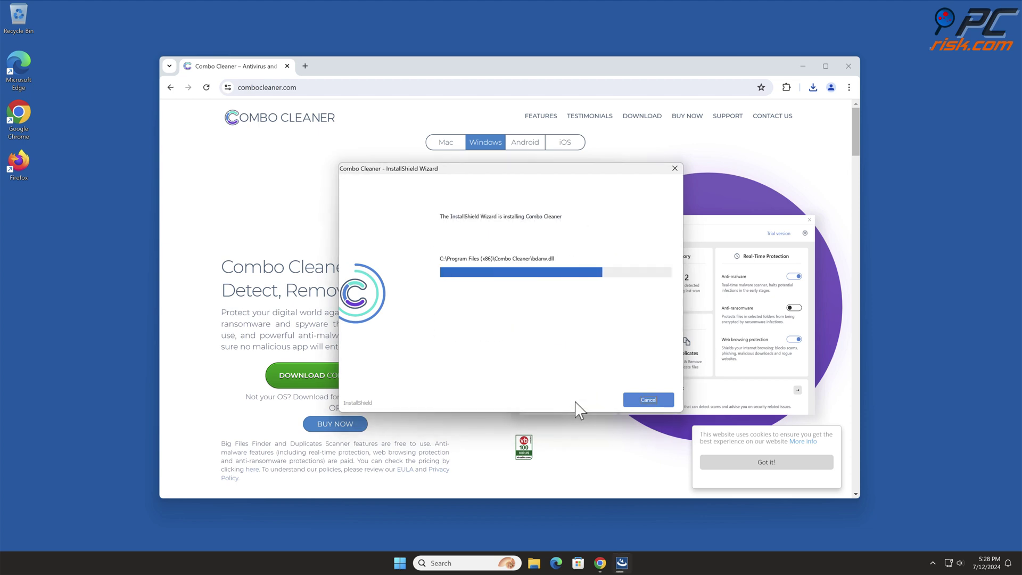
click(660, 401)
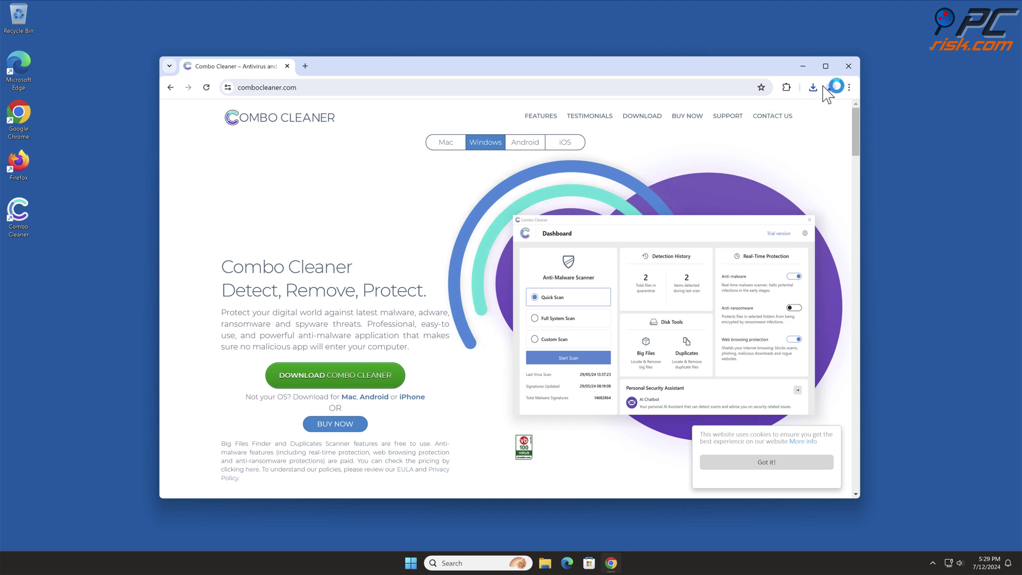
- Close the browser and activate Combo Cleaner's licence to remove the detected UKASEE threat
click(849, 66)
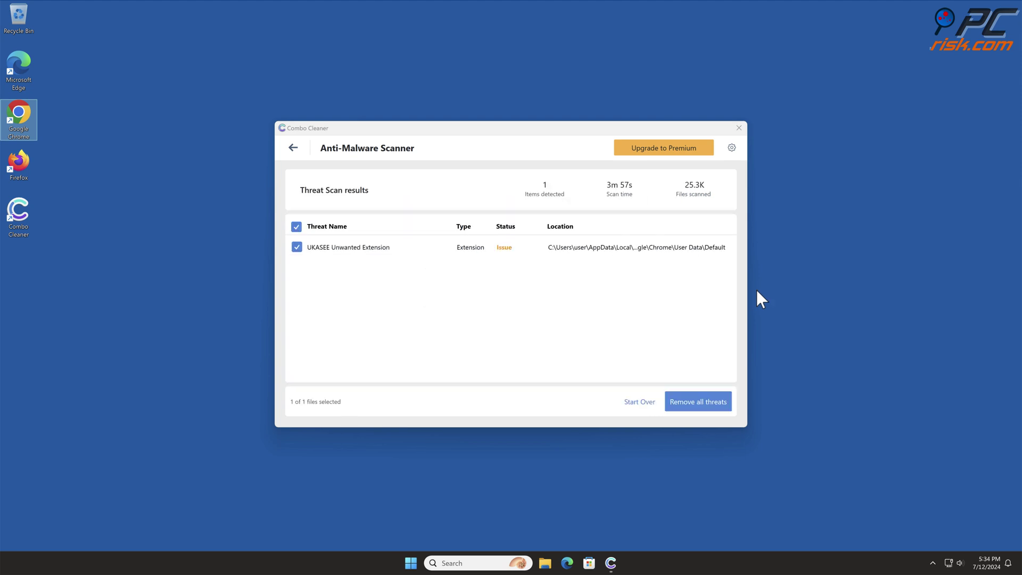
click(732, 400)
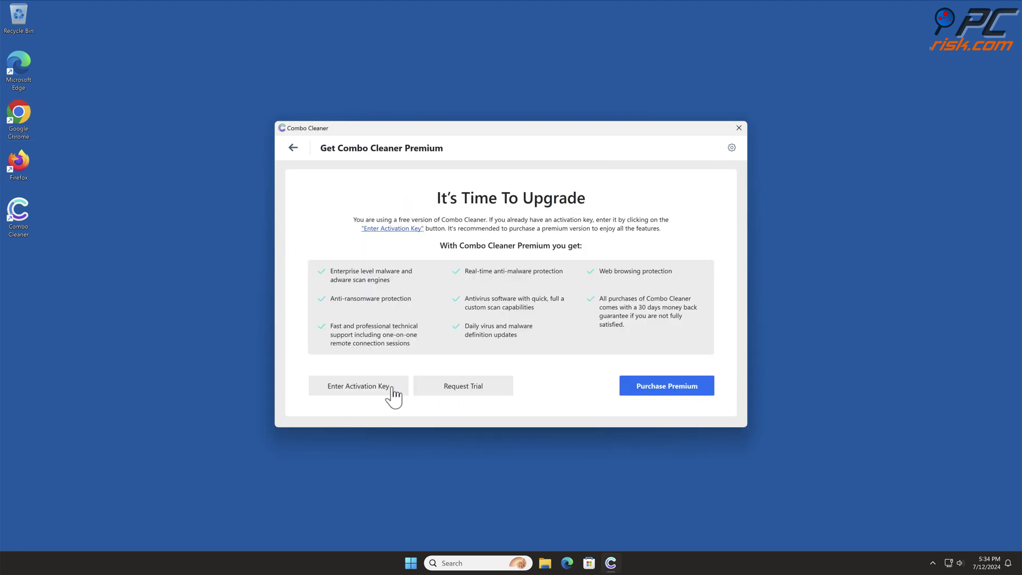
click(406, 390)
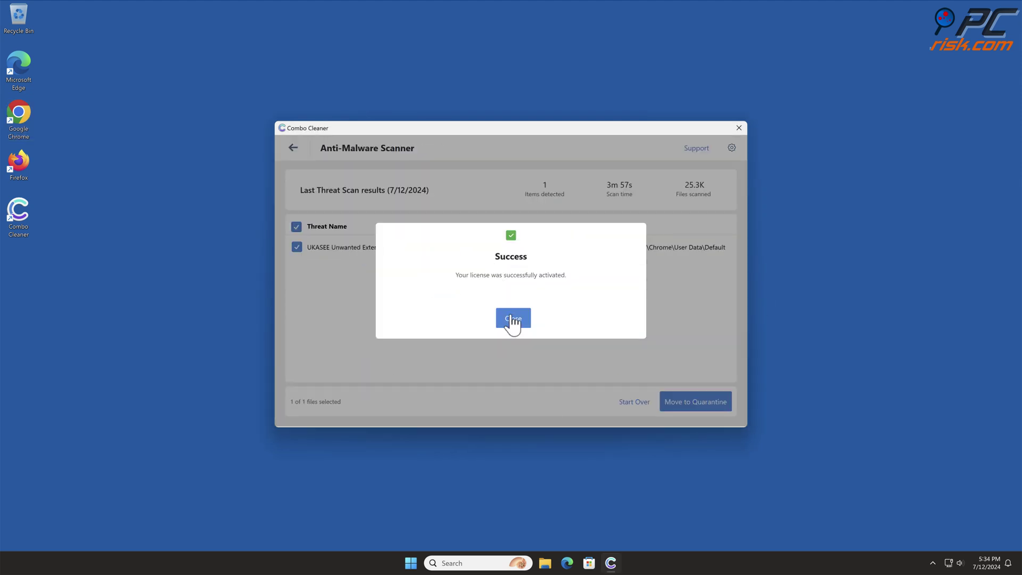
click(513, 319)
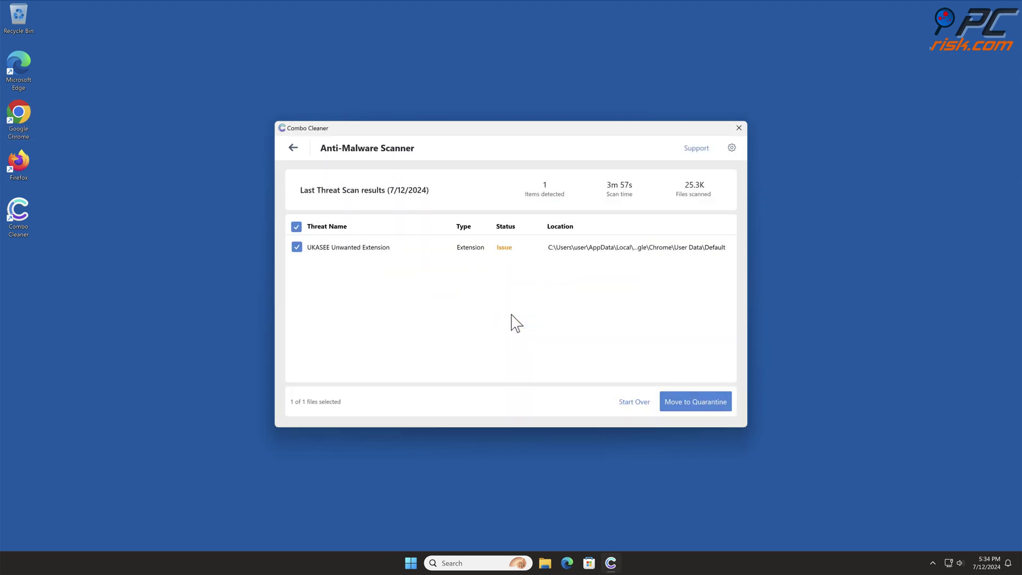
- Quarantine the UKASEE Unwanted Extension, dismiss the scan summary and close Combo Cleaner
click(713, 404)
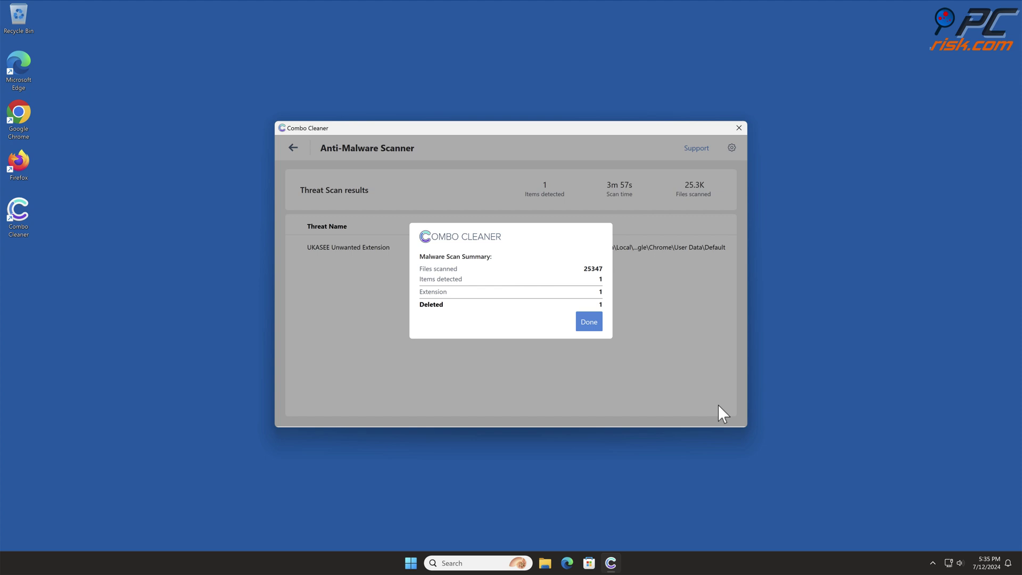
click(588, 322)
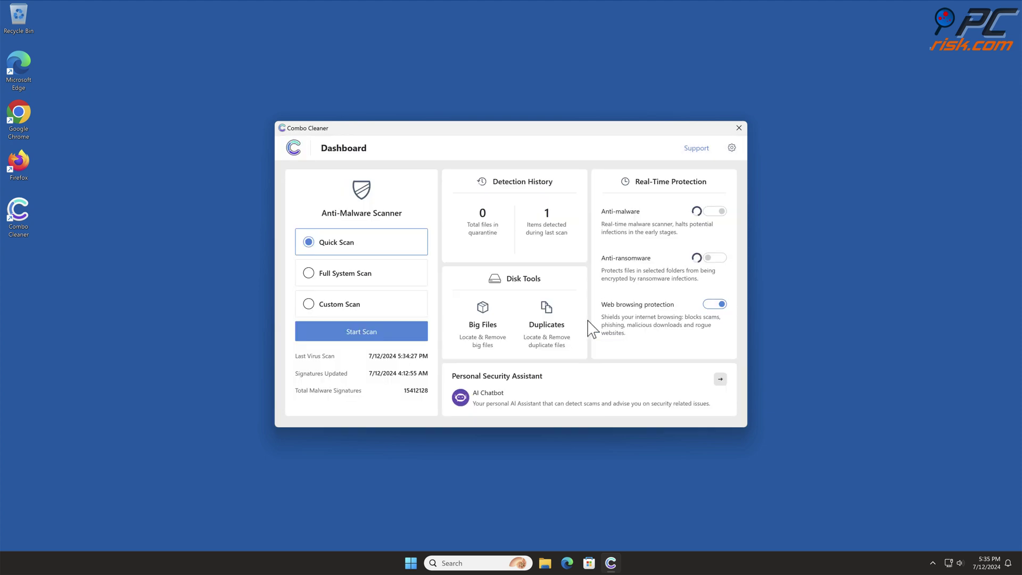
click(739, 129)
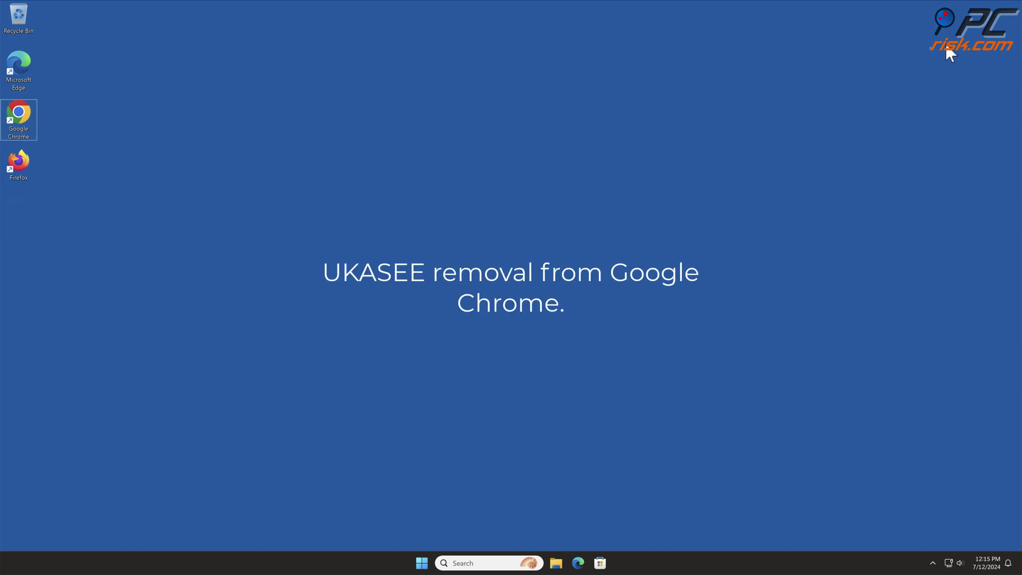
- Launch Chrome from the desktop shortcut onto a New Tab page with the UKASEE tile
double_click(24, 117)
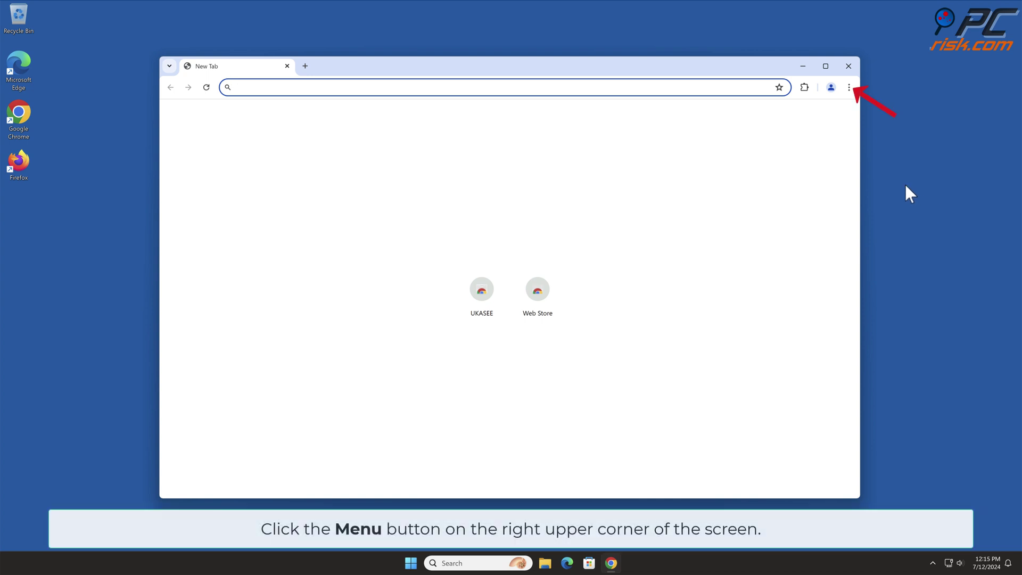
- Remove the UKASEE extension from Chrome's Extensions page, then bring up Chrome Settings
click(848, 87)
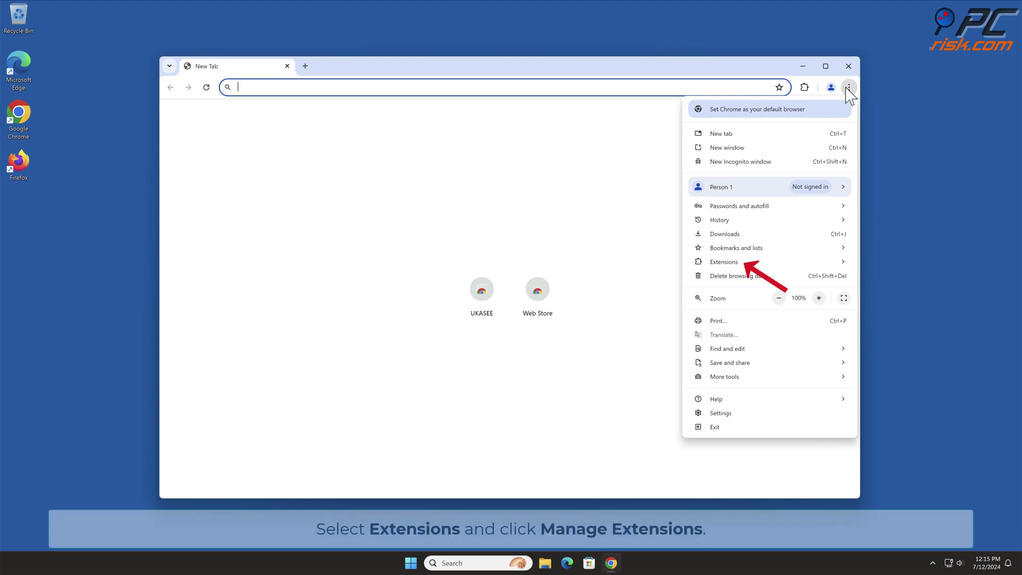
mouse_move(799, 263)
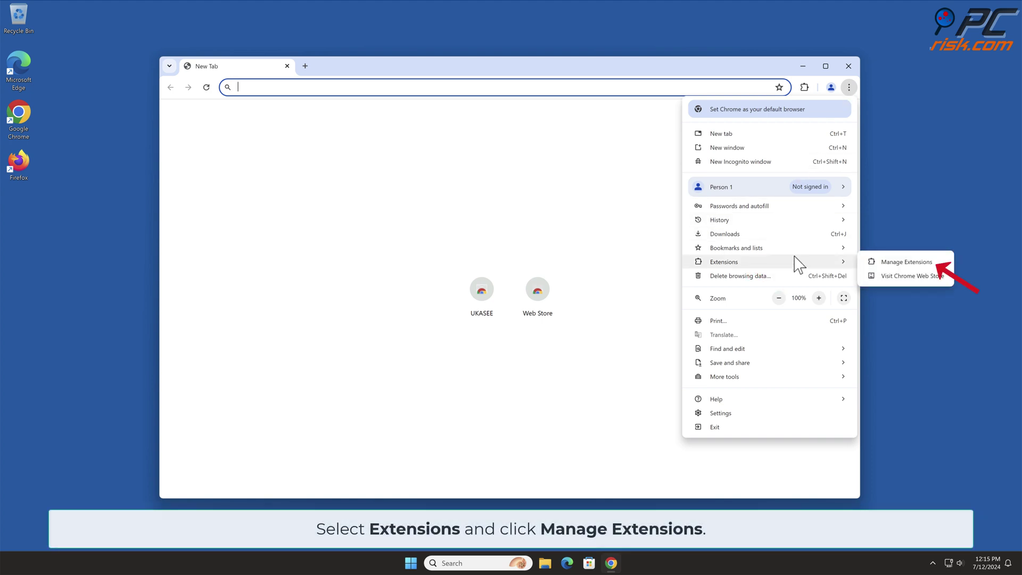
click(916, 262)
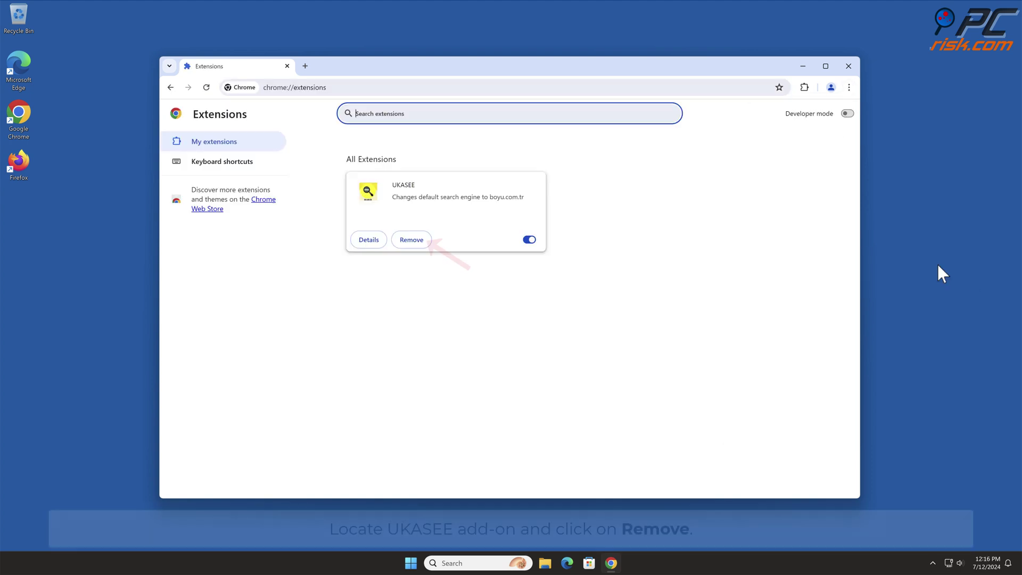
click(422, 240)
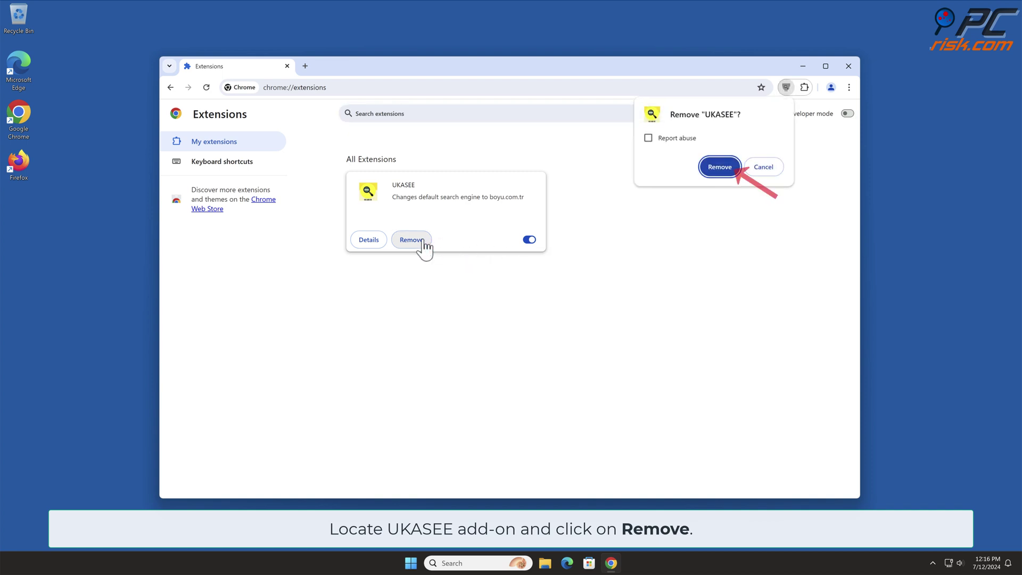
click(729, 171)
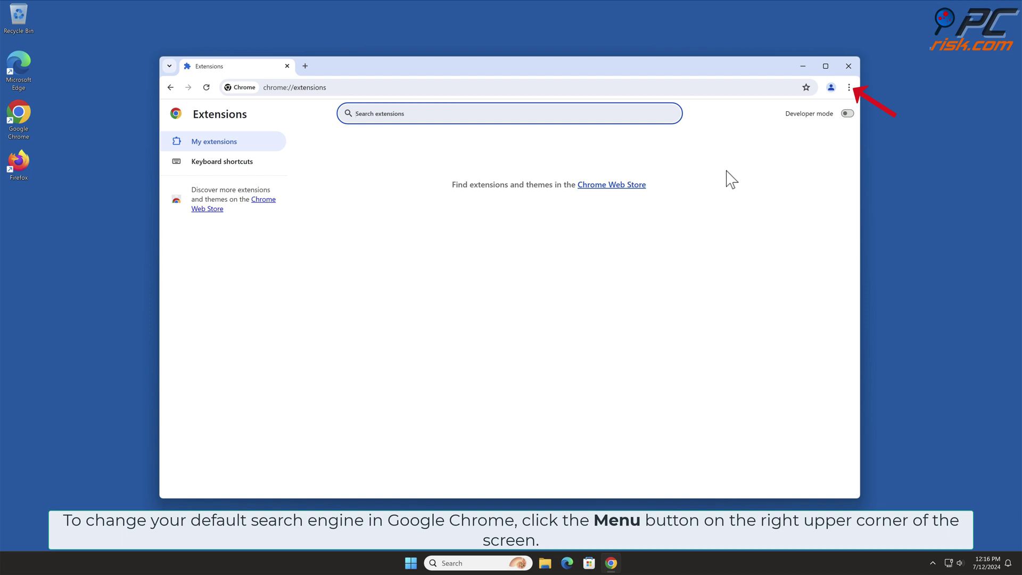
click(849, 87)
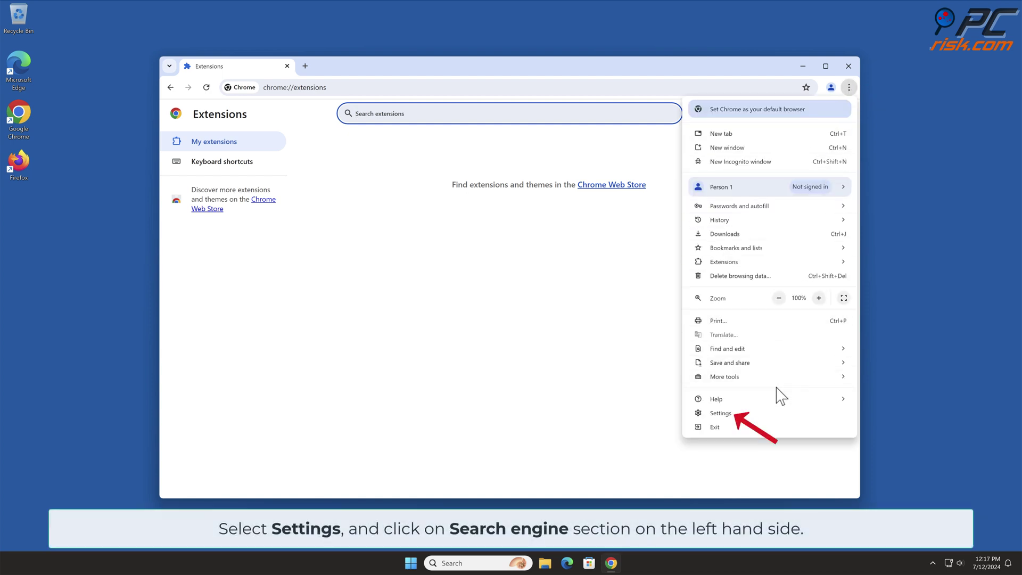
click(753, 414)
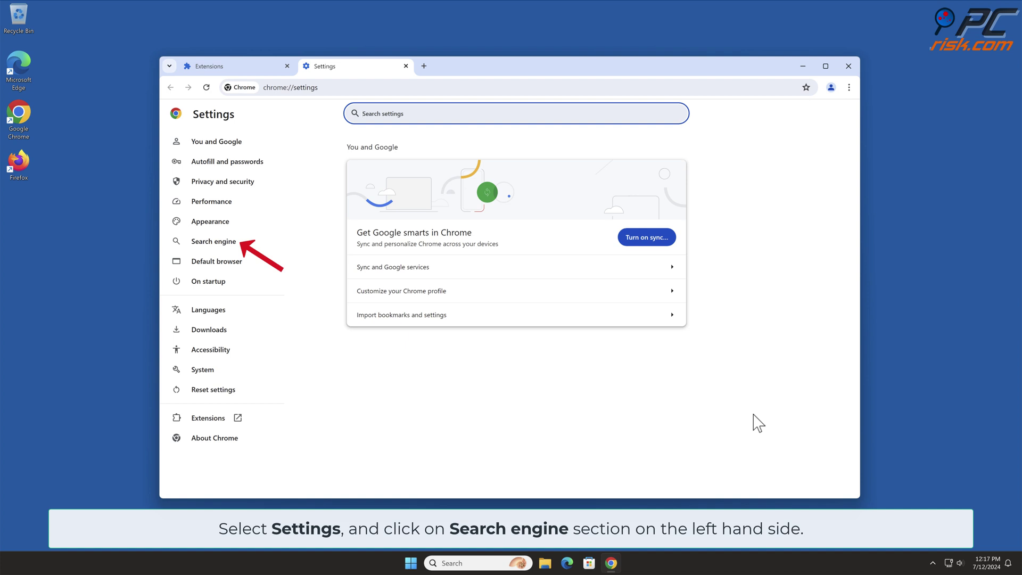
- Make Google the default search engine in Chrome's search engine settings
click(236, 246)
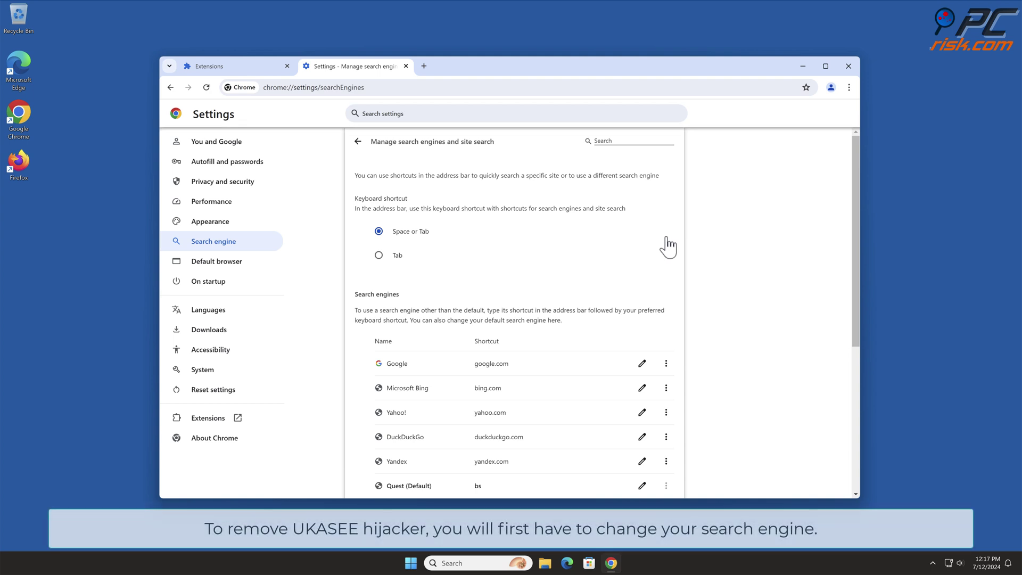
drag(855, 212, 856, 299)
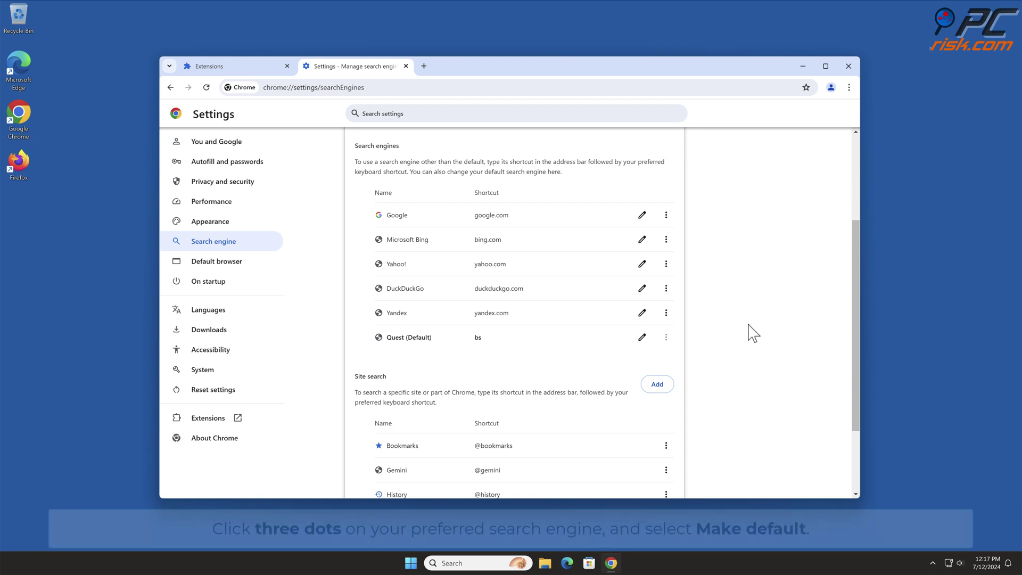
click(666, 215)
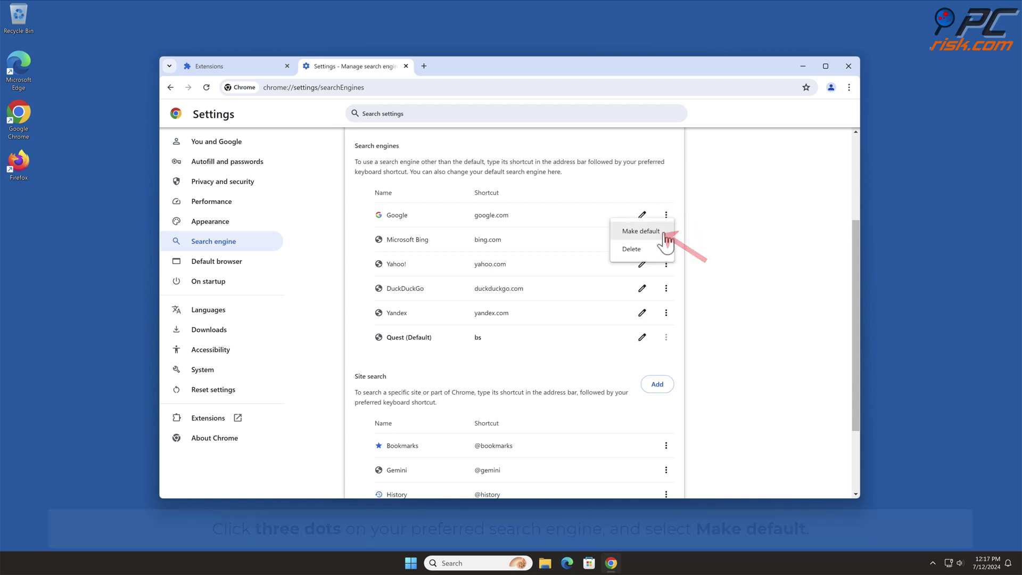
click(658, 232)
- Delete the Quest shortcut from the Site search list
drag(855, 240, 854, 346)
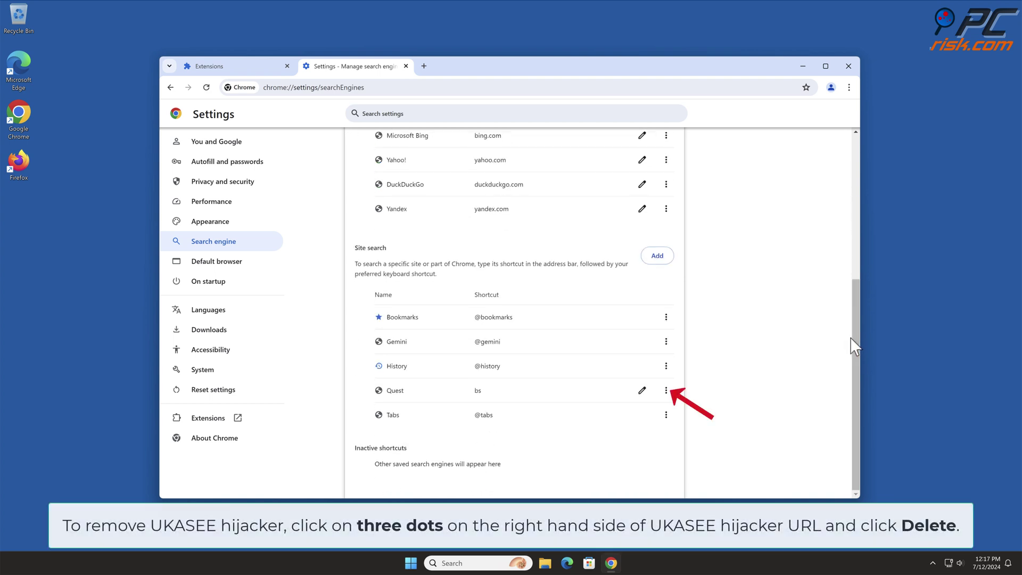
click(666, 390)
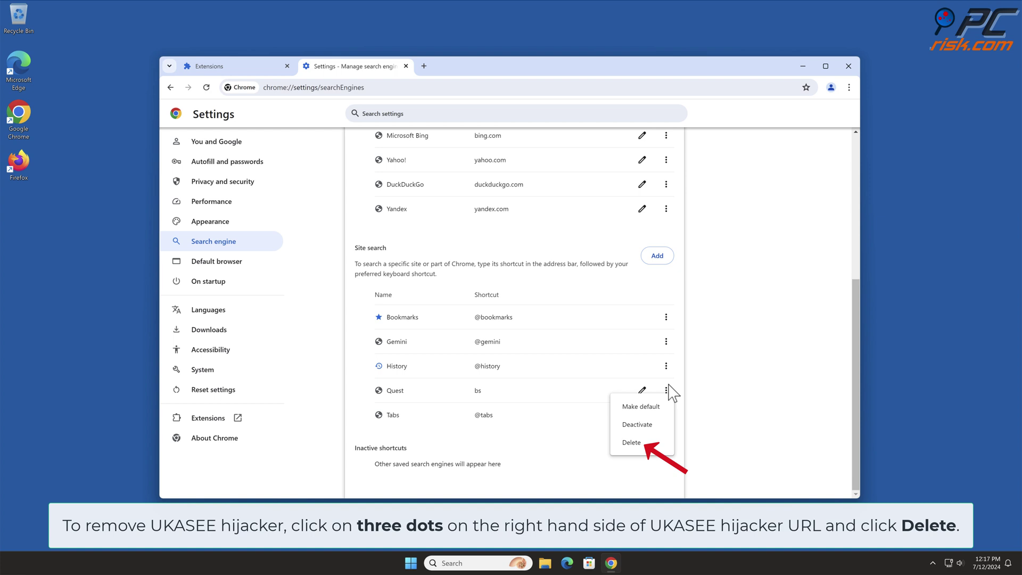
click(647, 443)
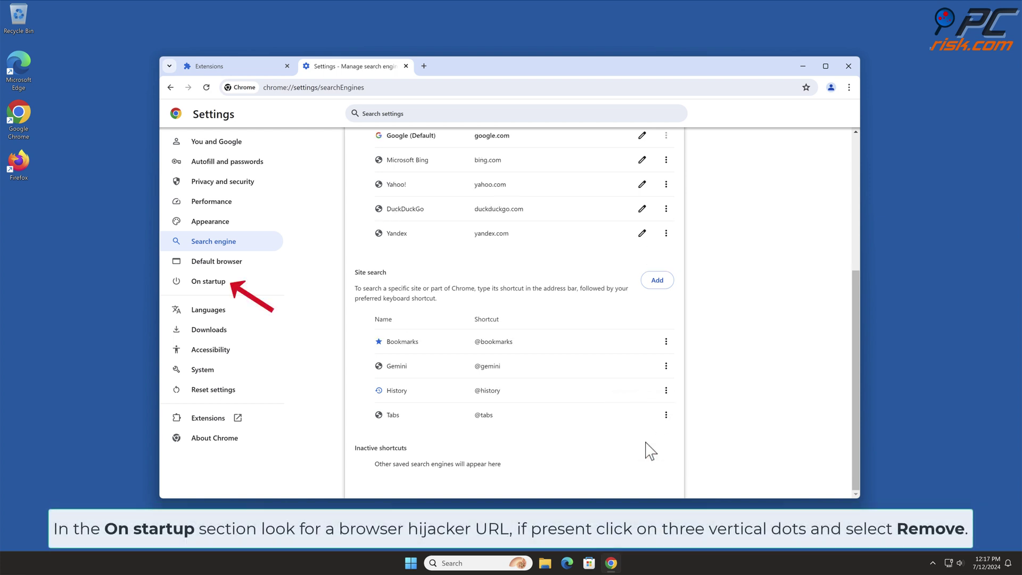
- Remove findflarex.com from Chrome's On startup pages and close Chrome
click(230, 288)
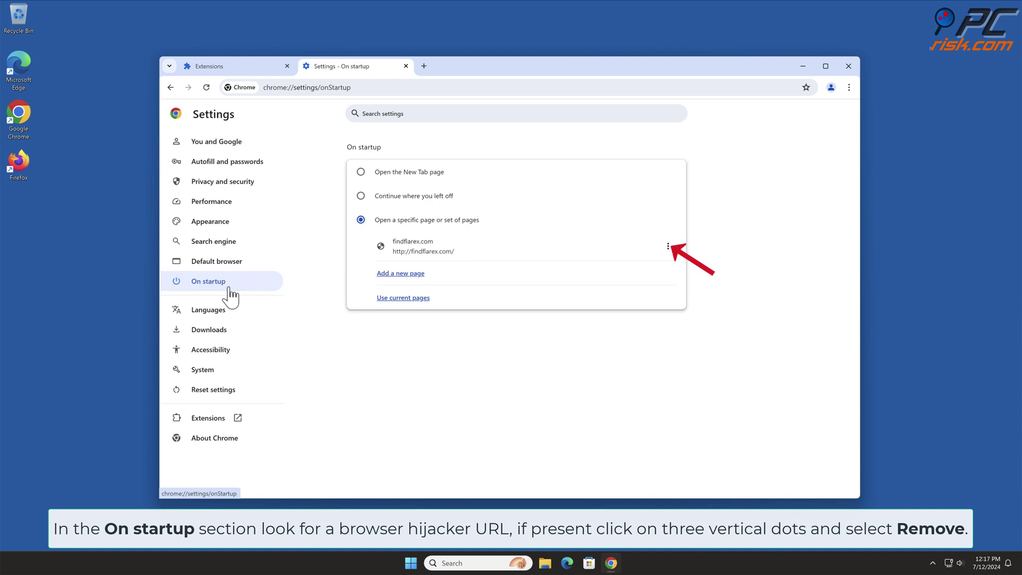
click(667, 247)
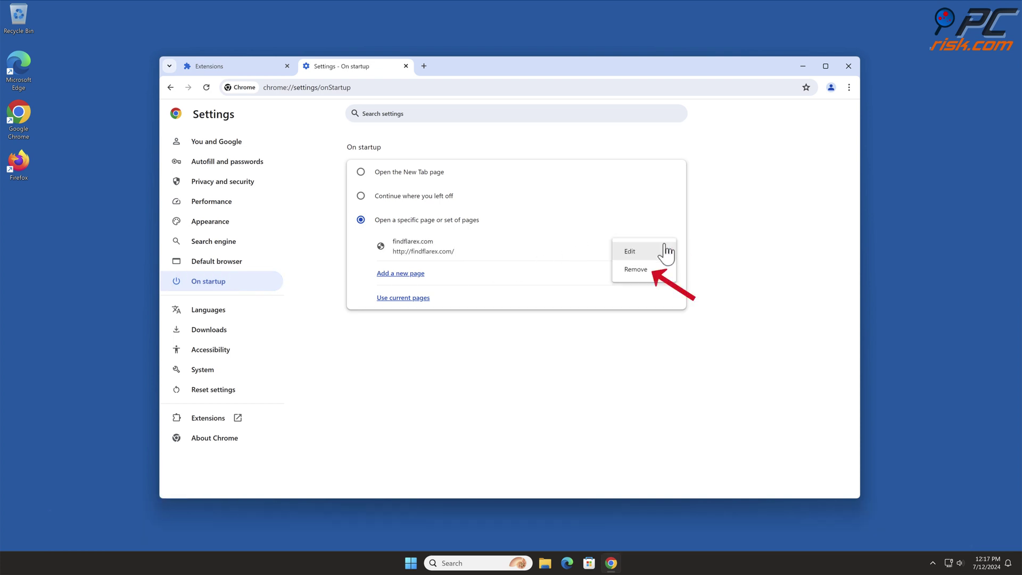
click(653, 278)
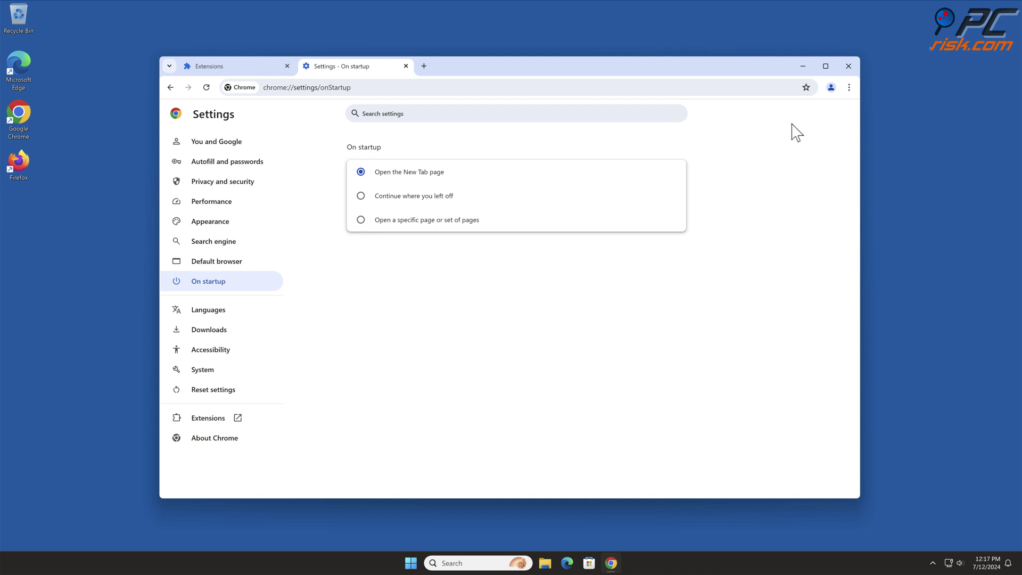
click(848, 66)
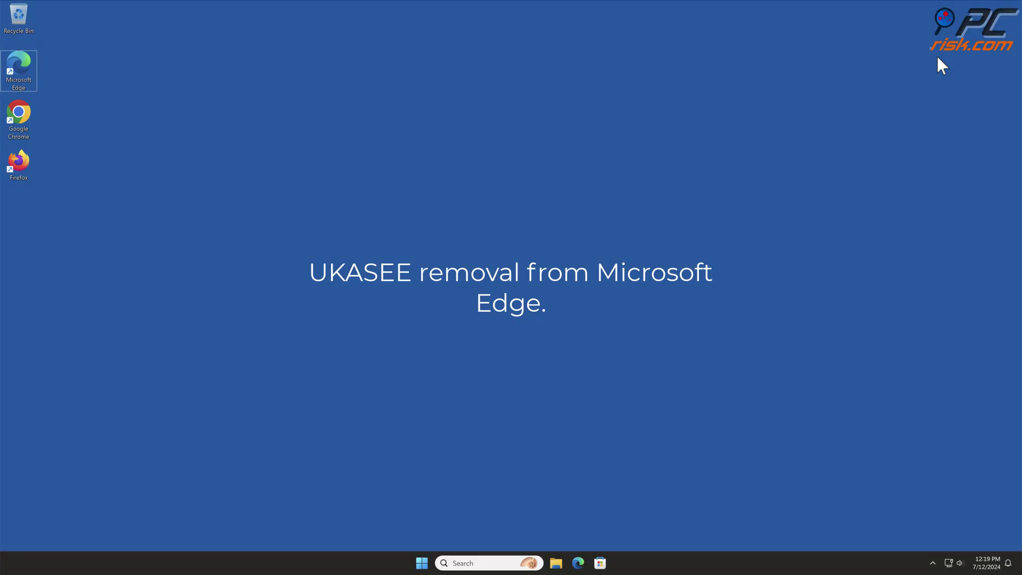
- Launch Microsoft Edge and remove the UKASEE extension from its Manage extensions page
double_click(27, 71)
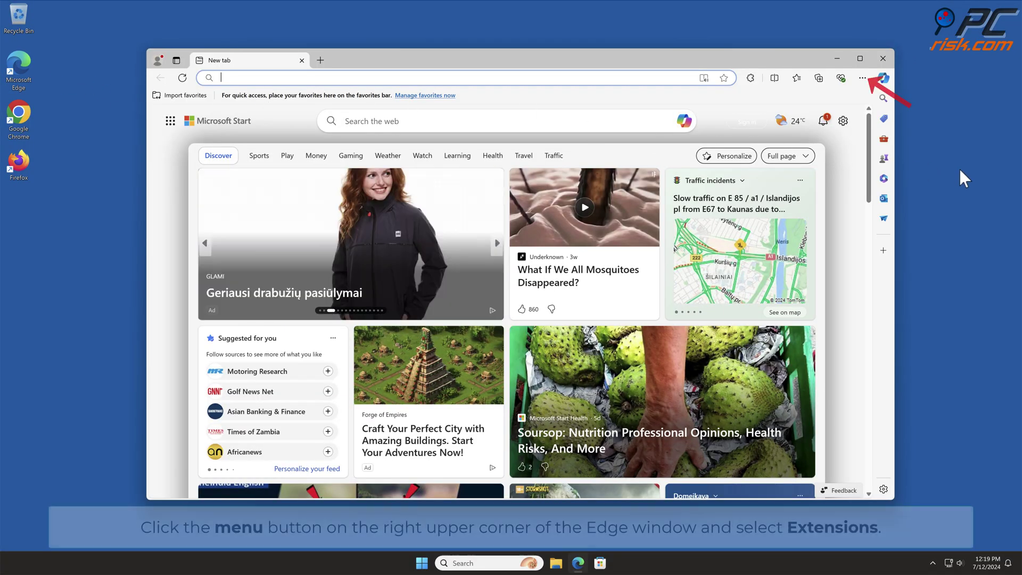
click(862, 78)
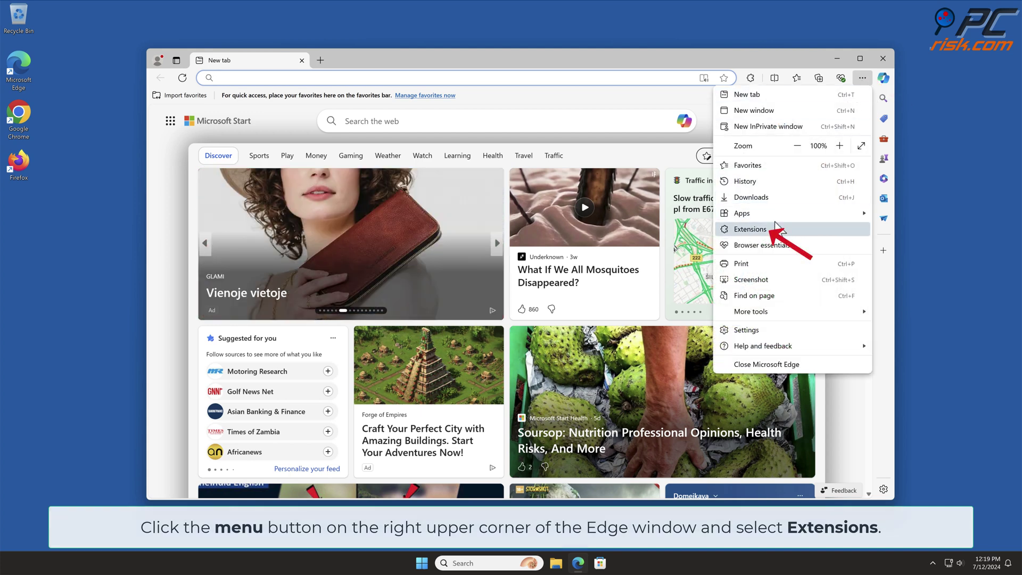
click(774, 230)
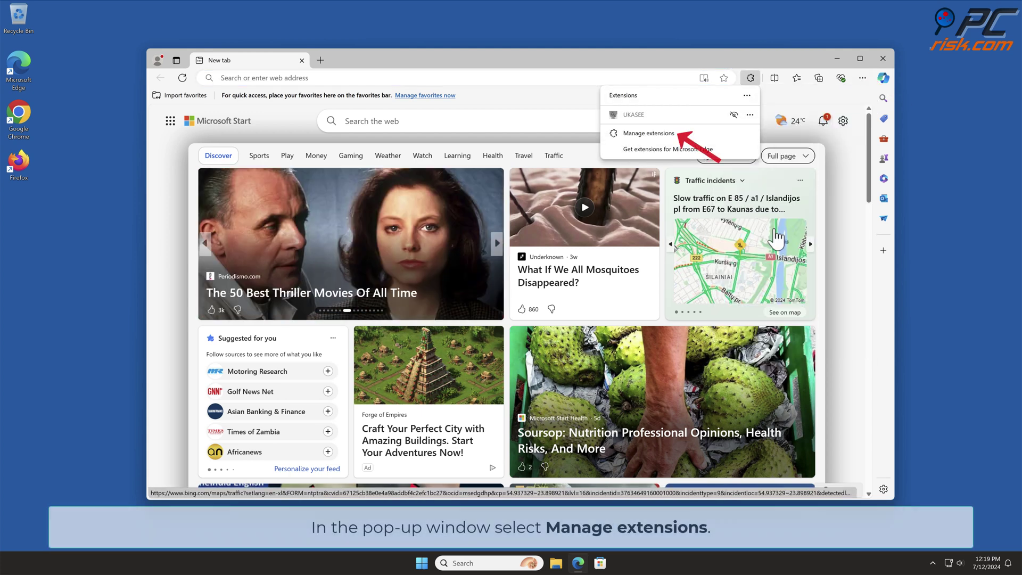
click(676, 134)
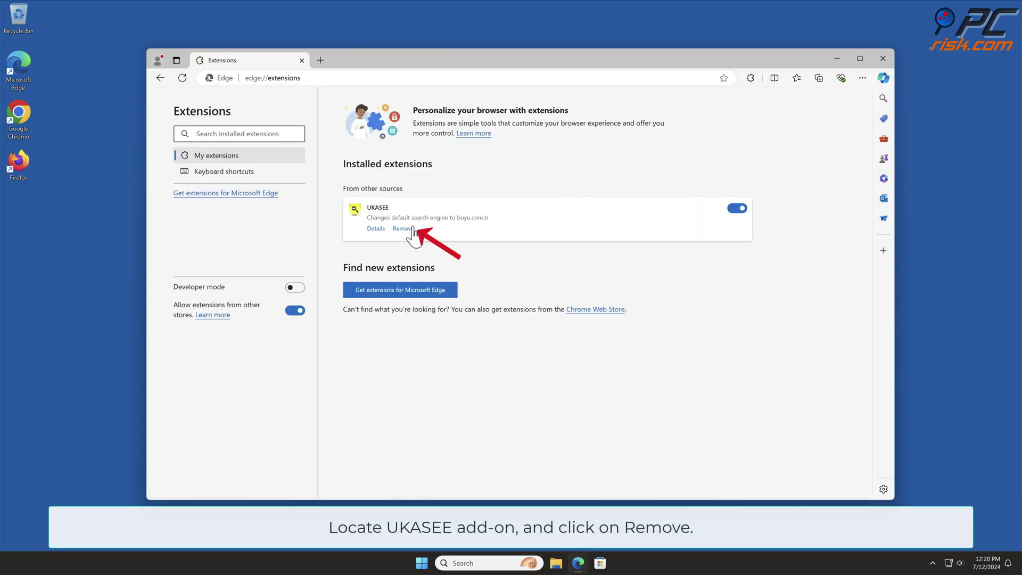
click(417, 230)
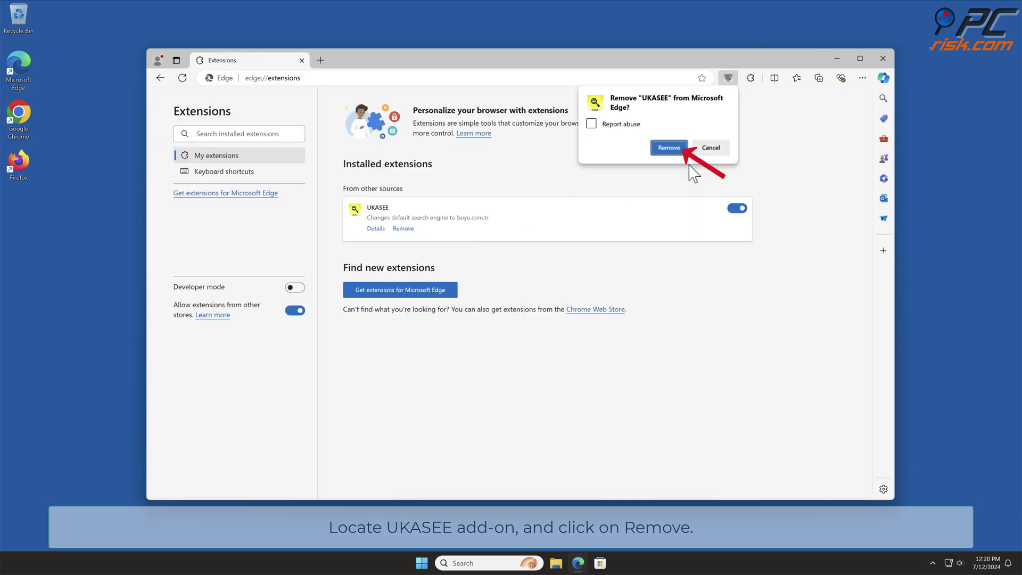
click(667, 146)
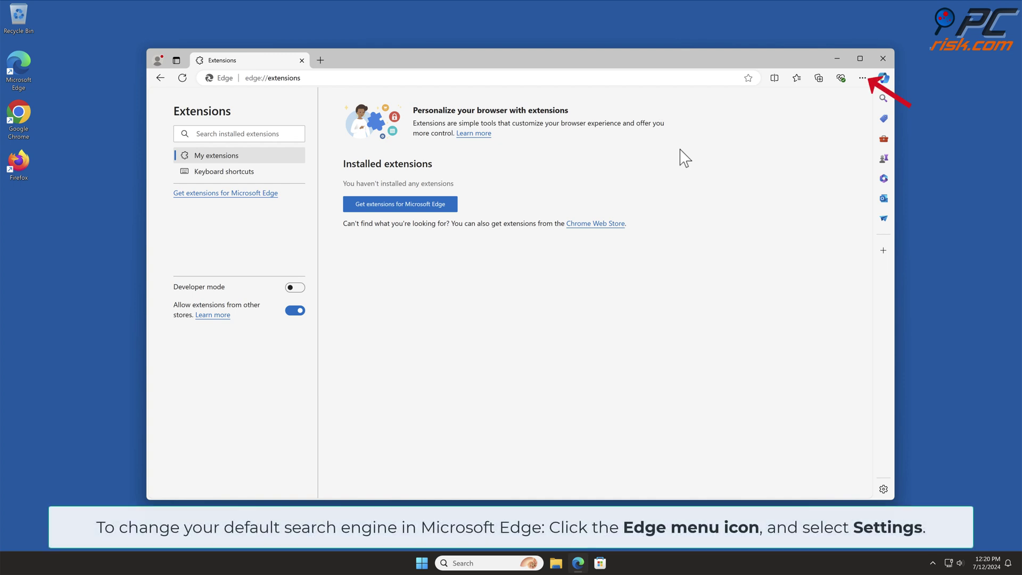
- Make Bing the default search engine under Edge's Manage search engines settings
click(862, 78)
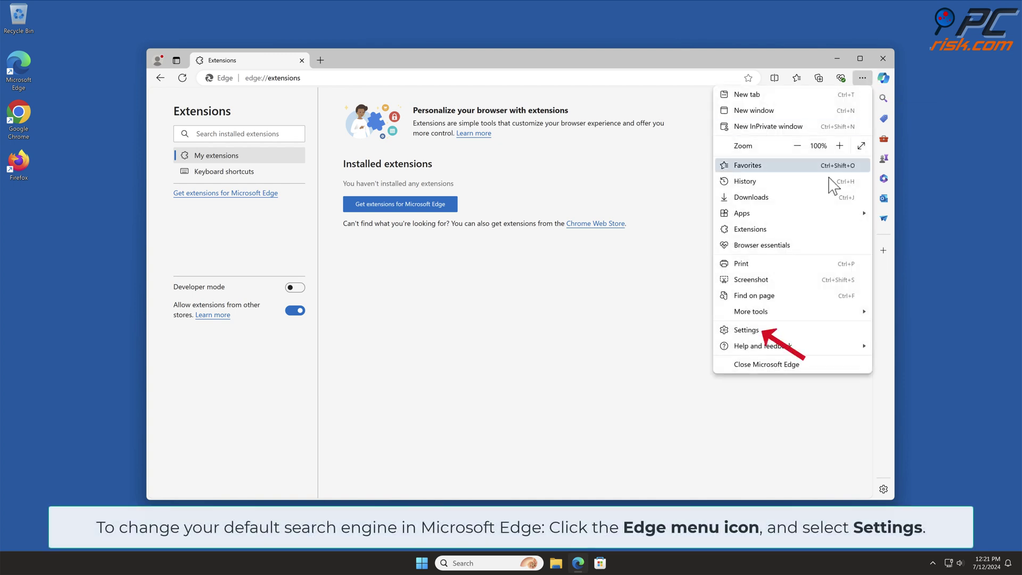
click(746, 330)
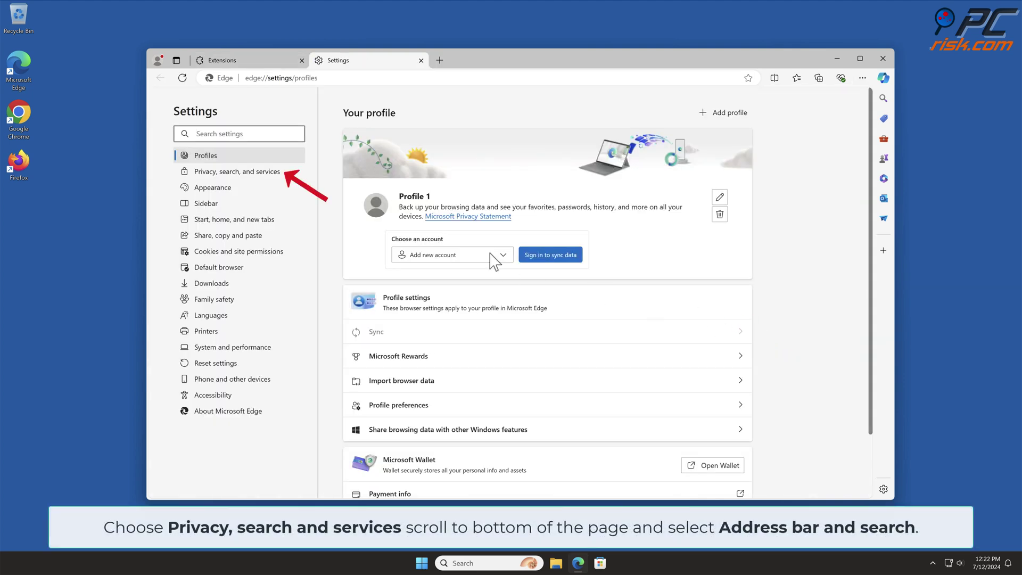
click(274, 172)
drag(871, 136, 875, 460)
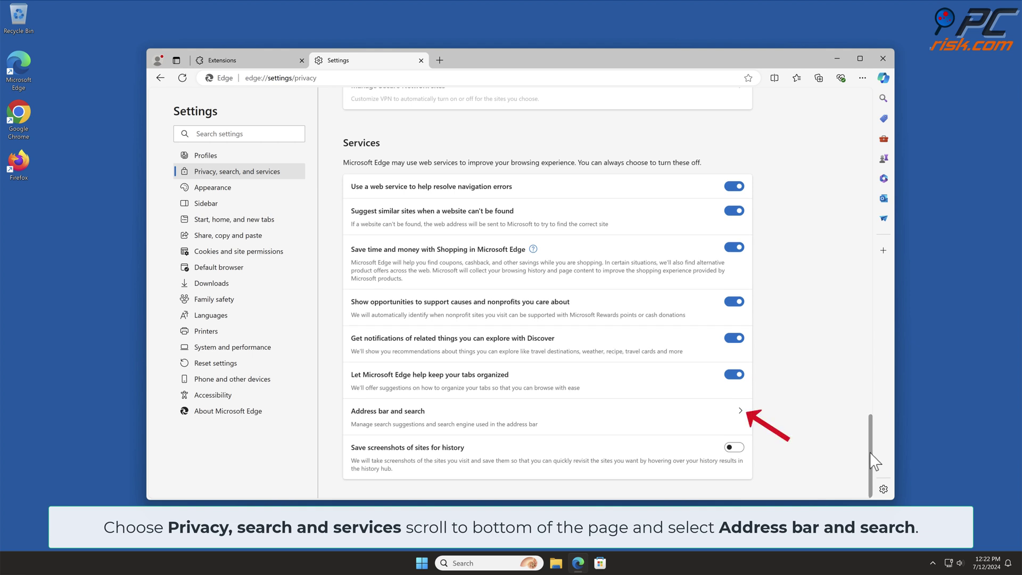
click(740, 411)
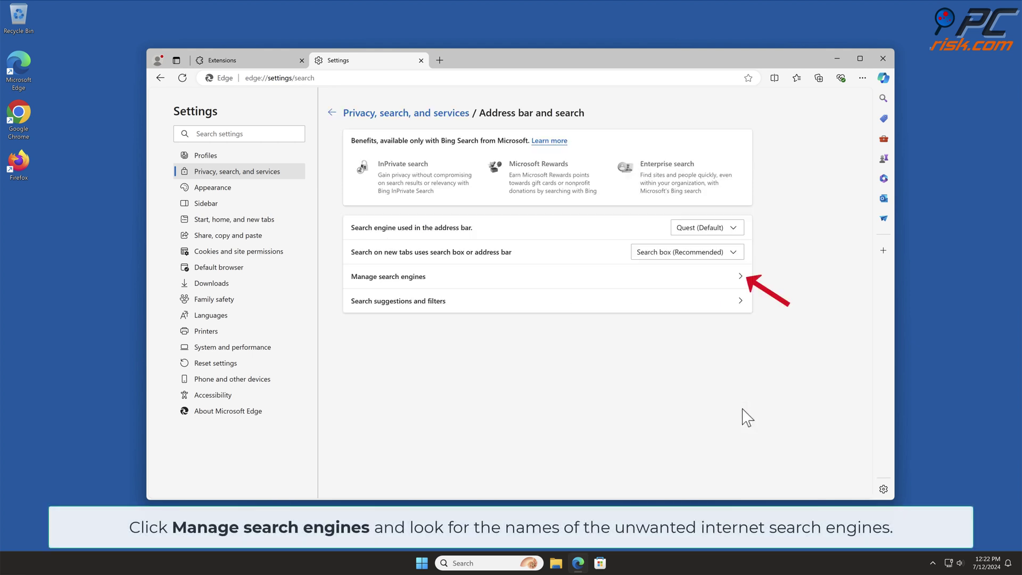
click(739, 278)
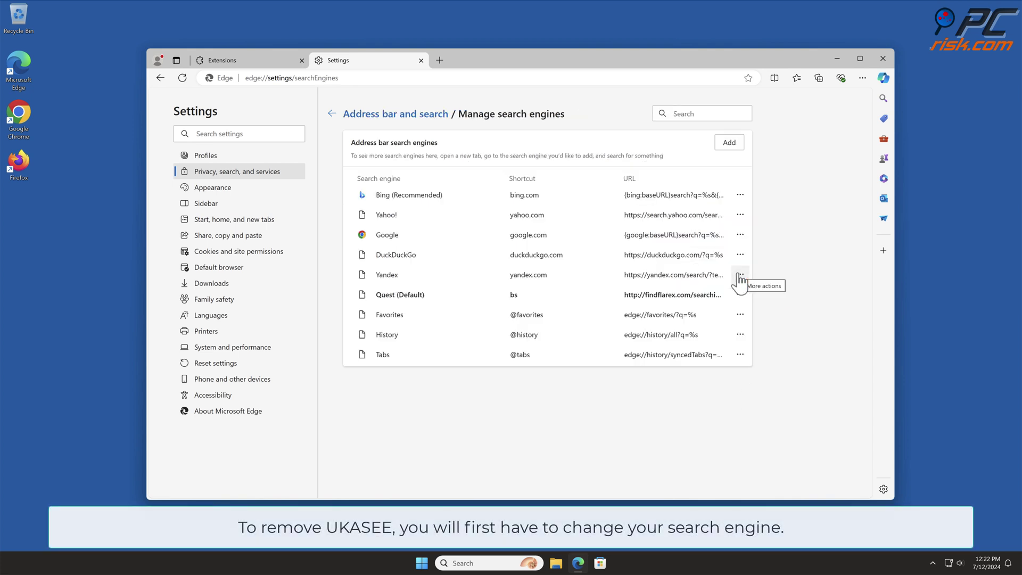
click(740, 295)
click(823, 306)
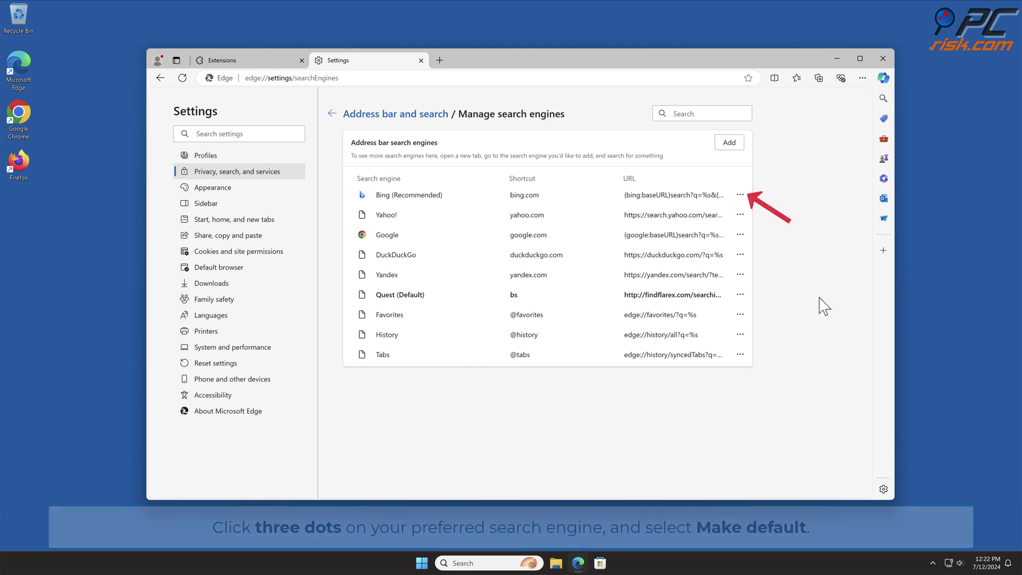
click(740, 196)
click(790, 194)
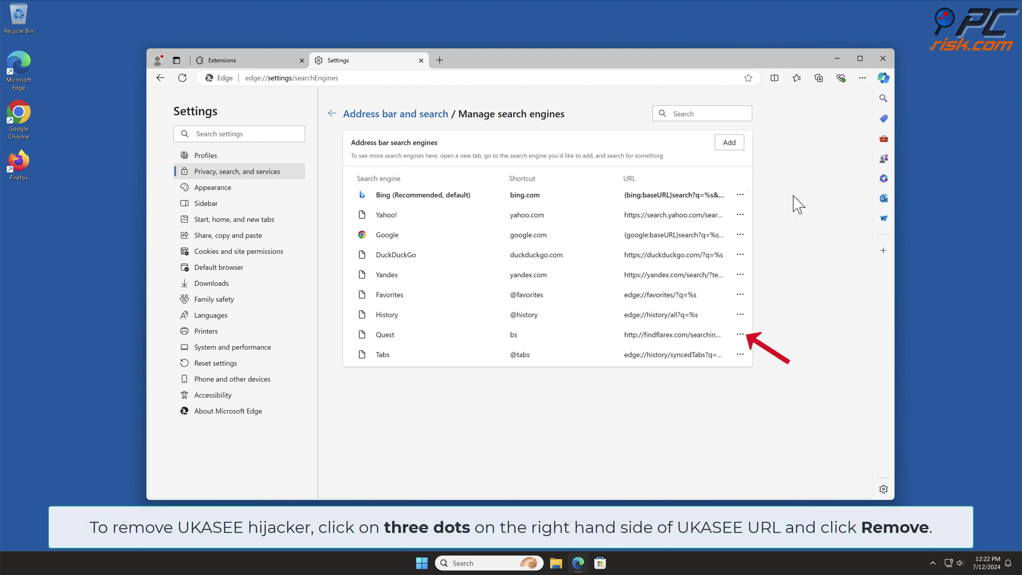
- Remove the Quest search engine from Edge's search engine list
click(740, 335)
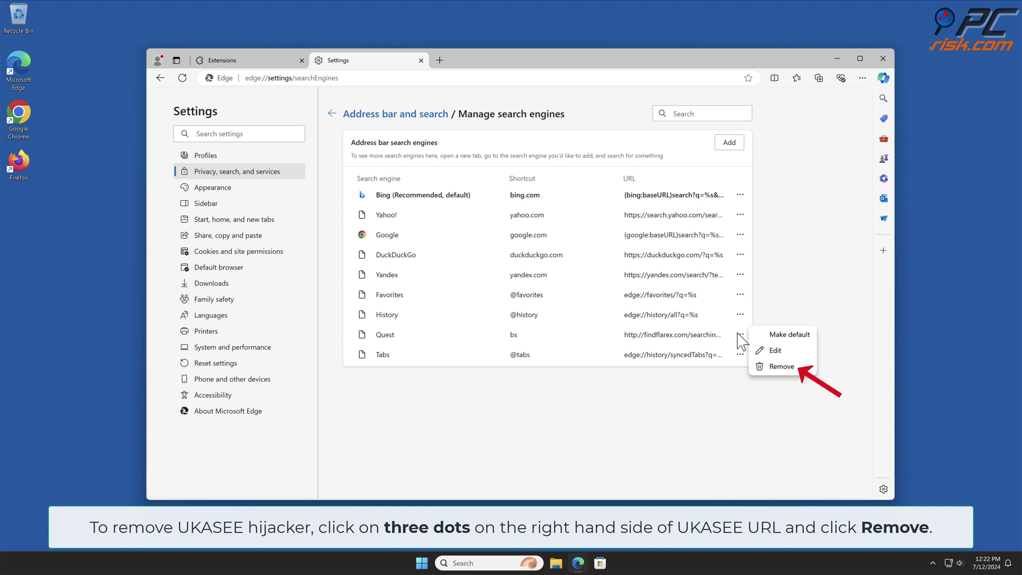
click(793, 366)
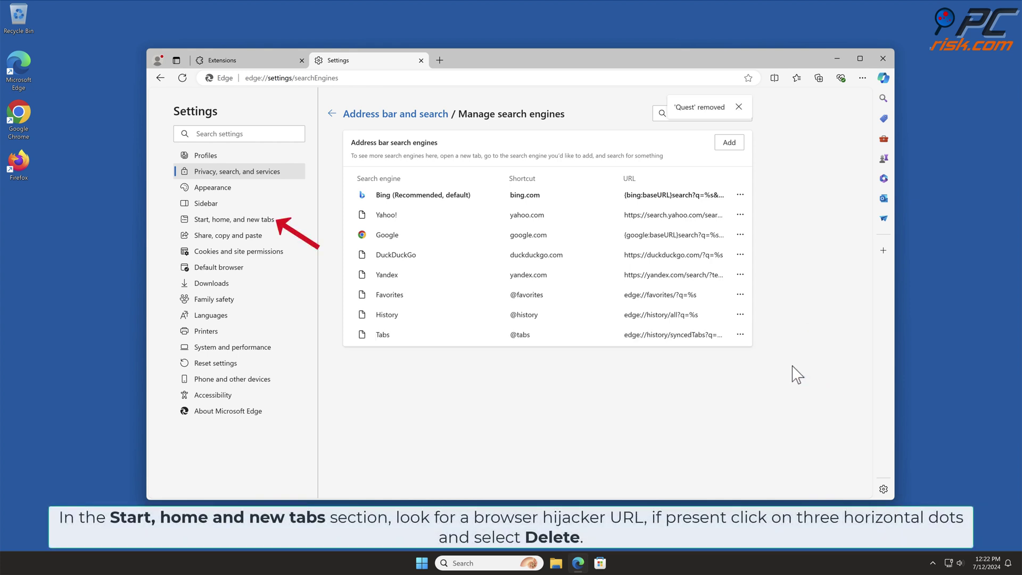
click(275, 220)
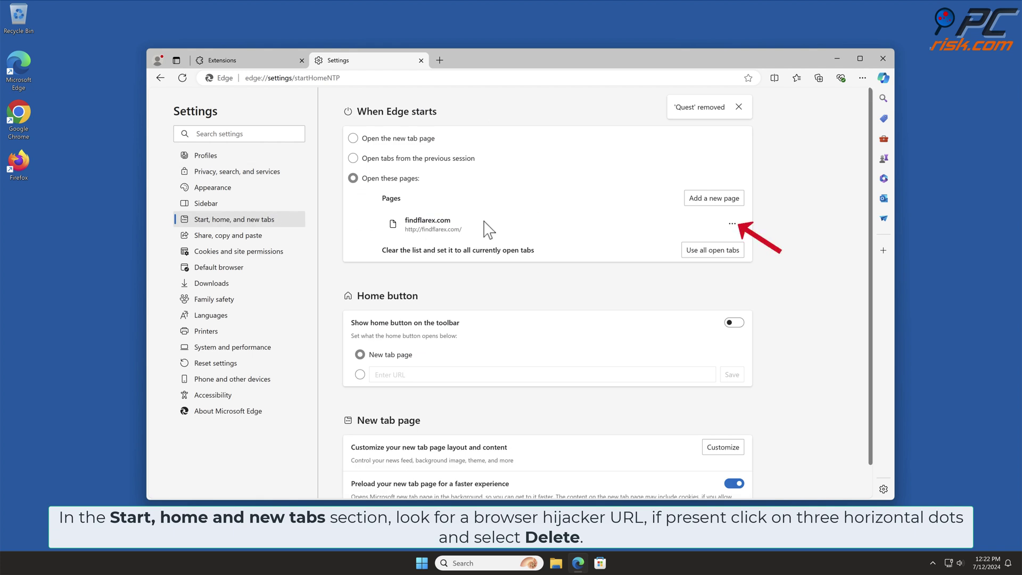
- Delete findflarex.com from Edge's startup pages and close the browser
click(731, 224)
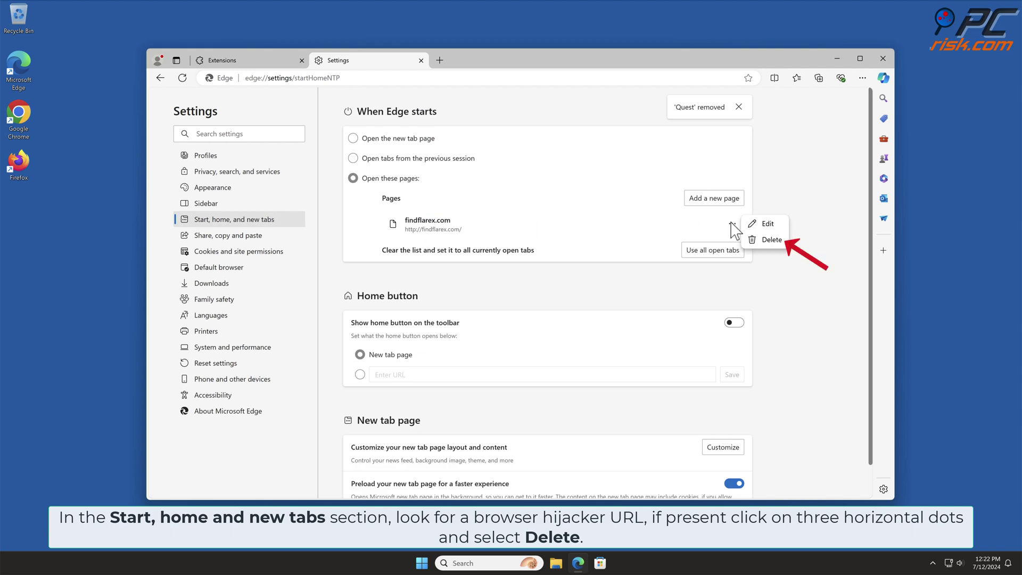
click(771, 240)
click(882, 61)
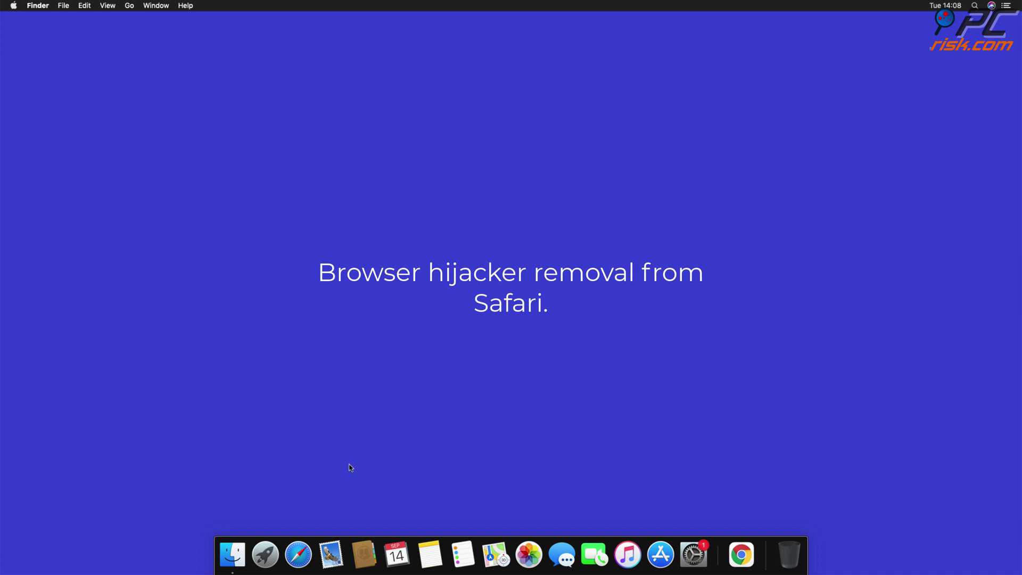
- Uninstall the Top Results Safari extension and drag its app from Applications to the Trash
click(299, 555)
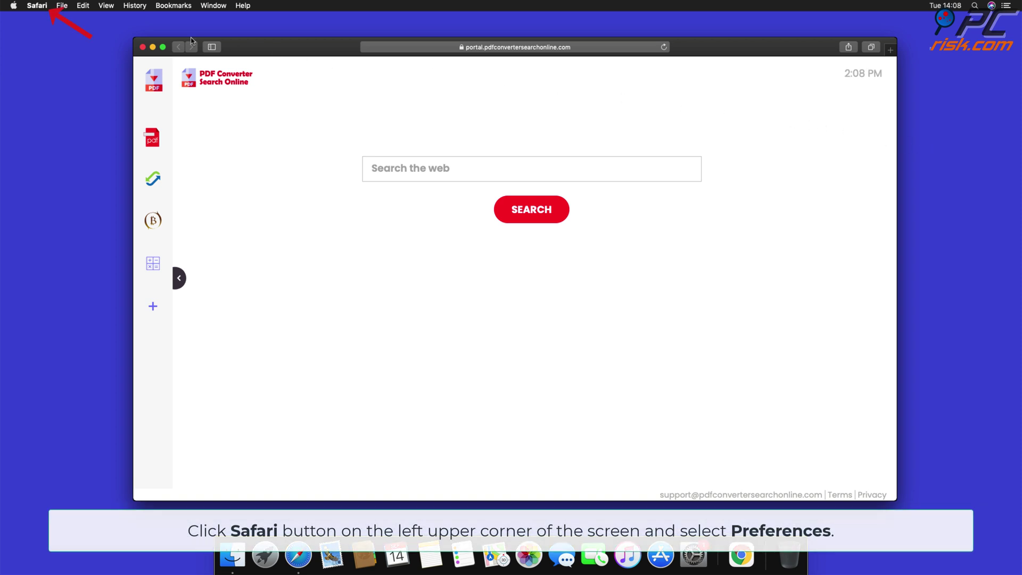
click(37, 5)
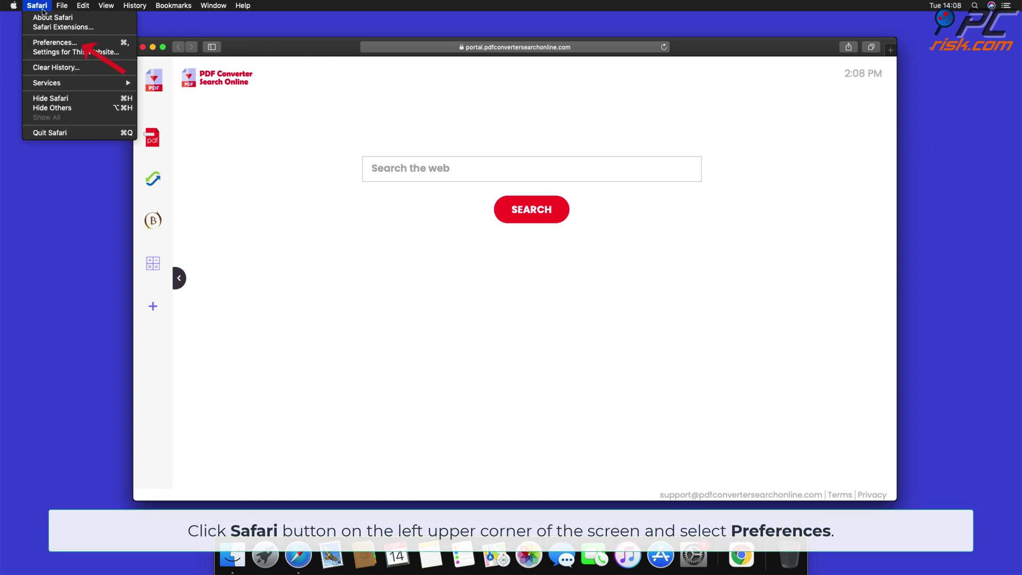
click(56, 42)
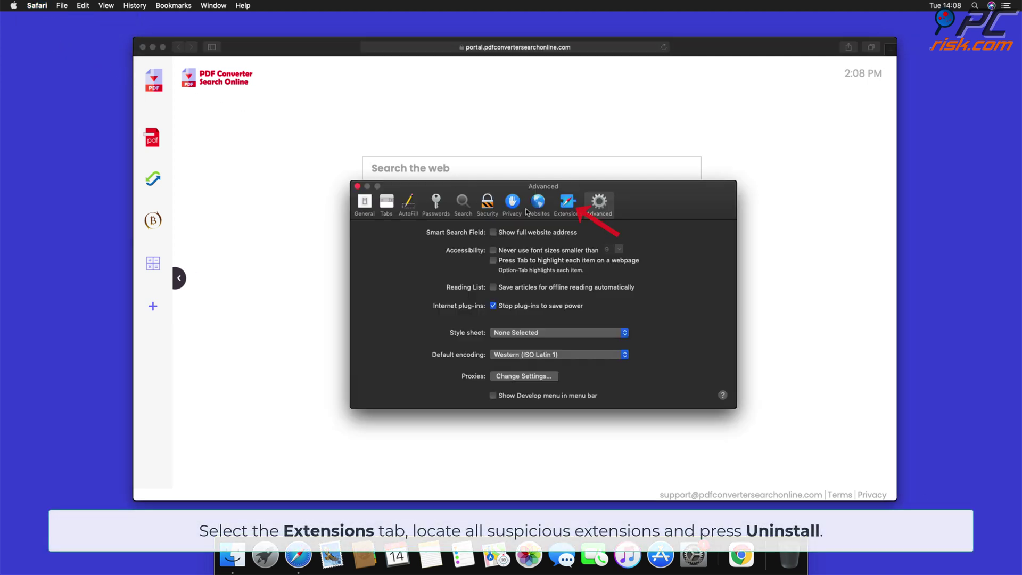
click(565, 208)
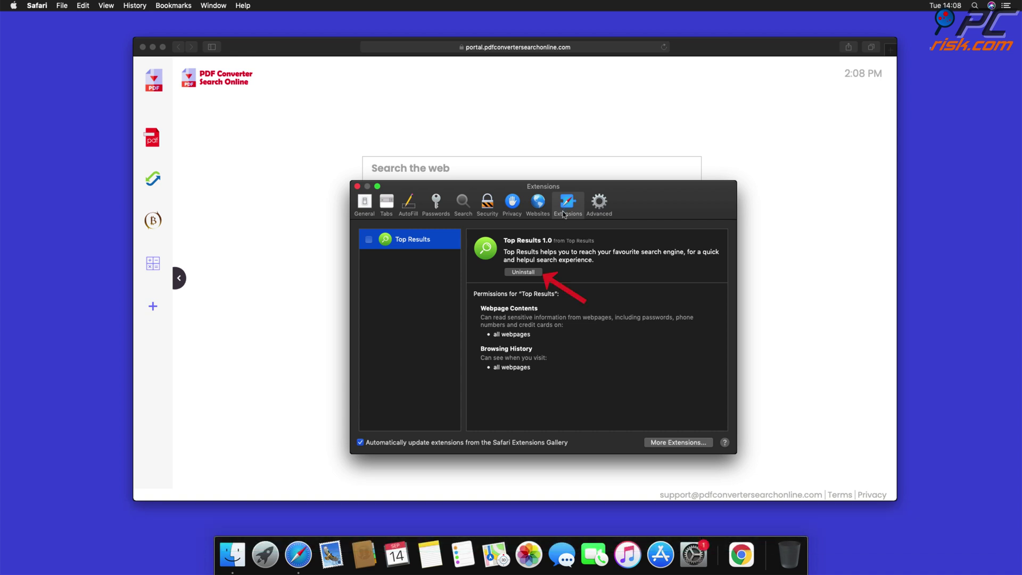
click(532, 272)
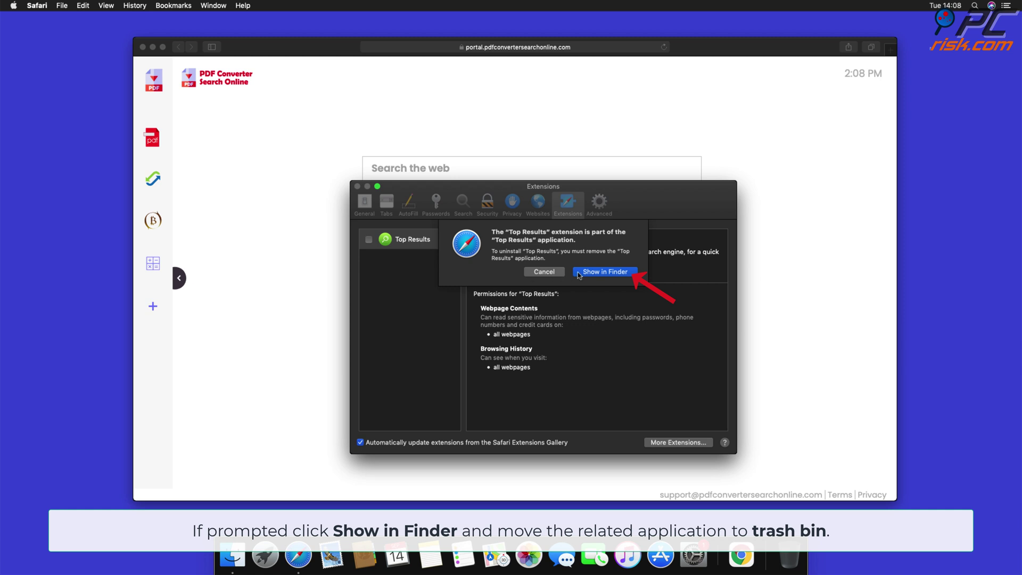
click(605, 272)
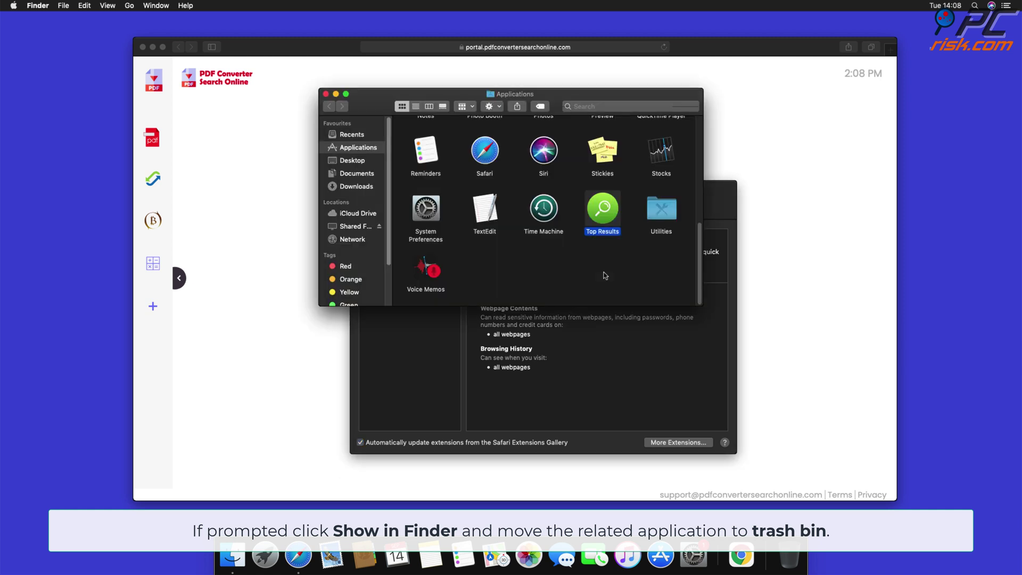
drag(602, 213, 793, 558)
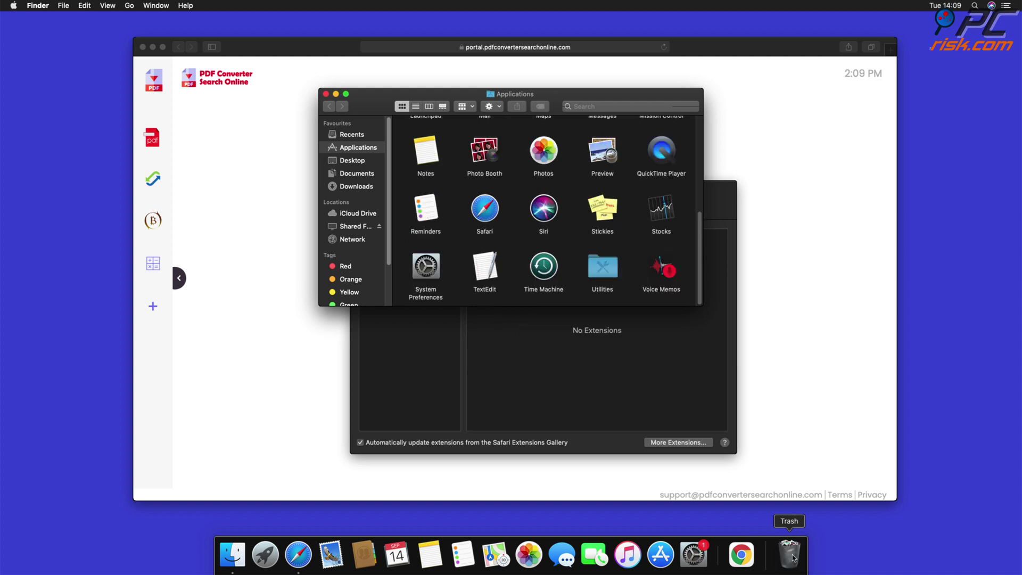
- Switch Safari's search engine from Bing to Google in Search preferences
click(325, 94)
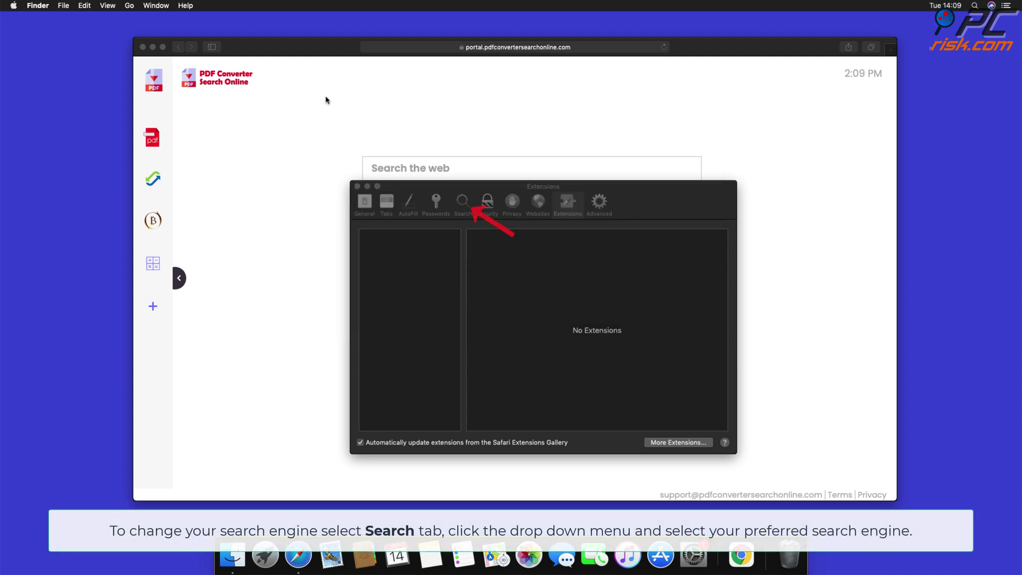
click(462, 205)
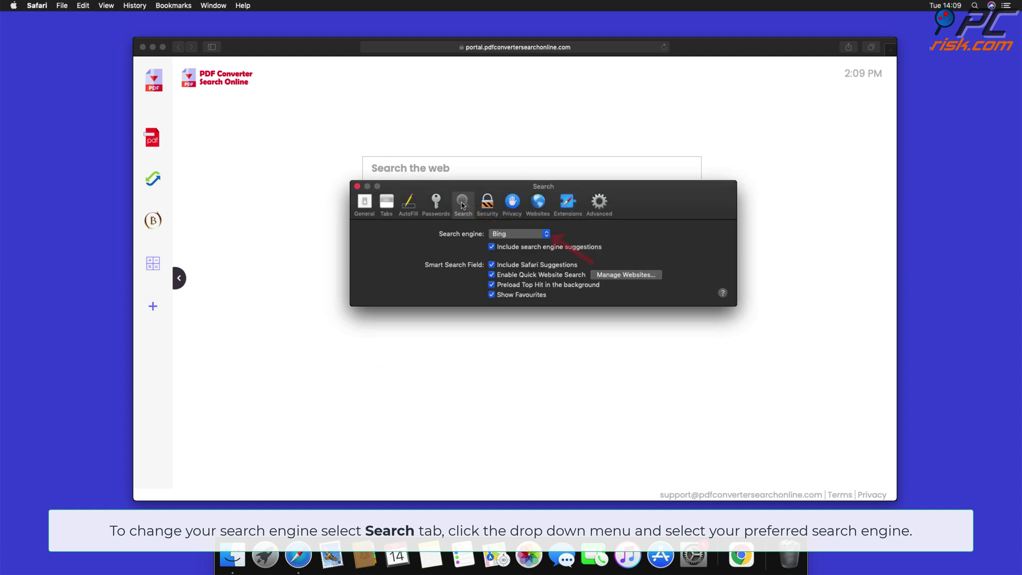
click(547, 238)
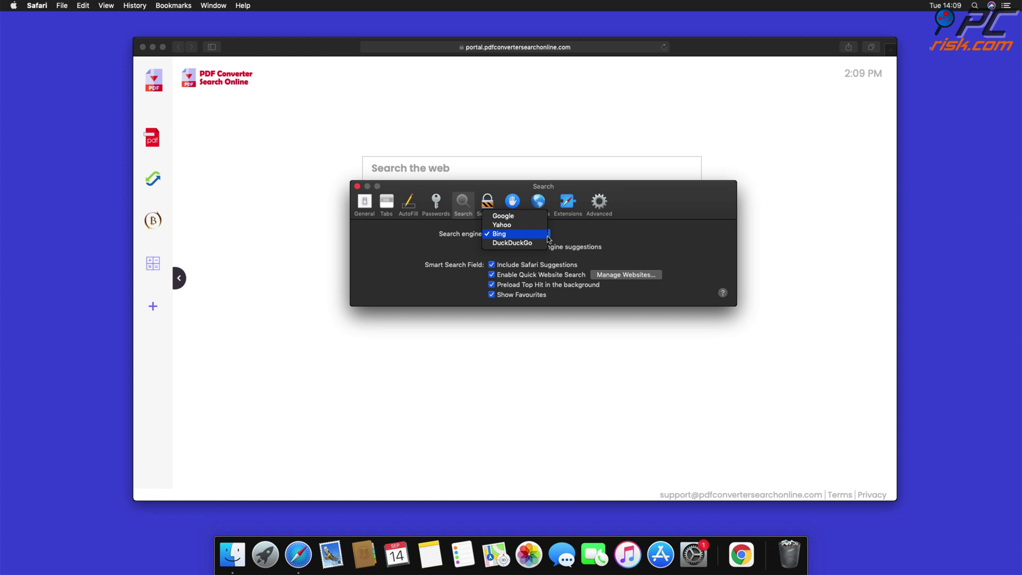
click(513, 217)
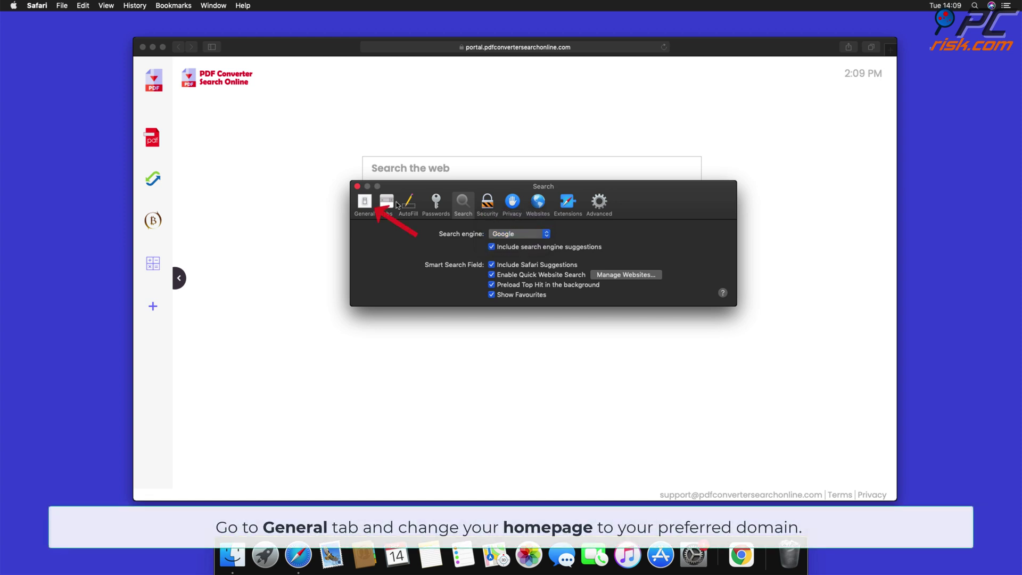
click(365, 202)
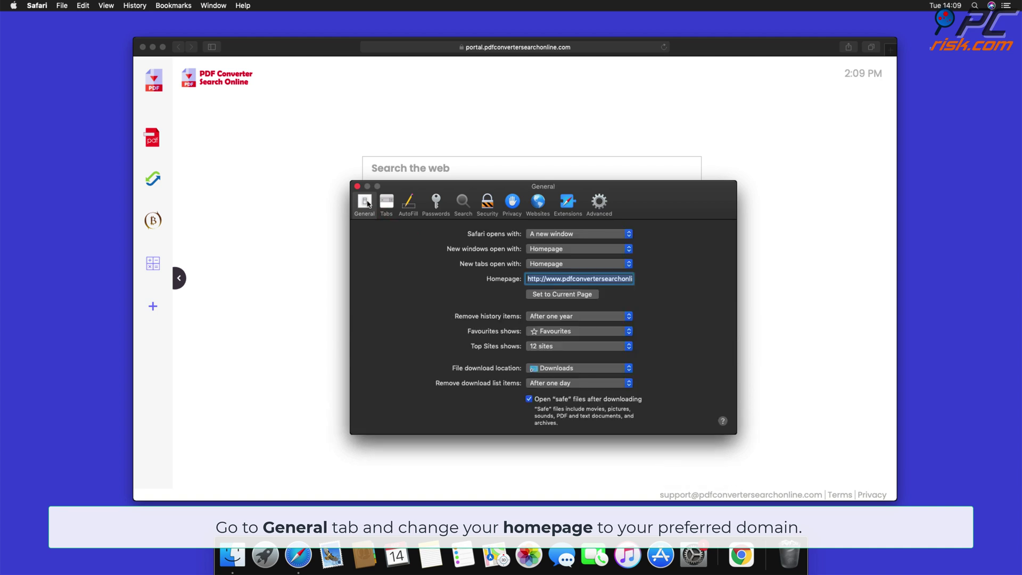
click(535, 279)
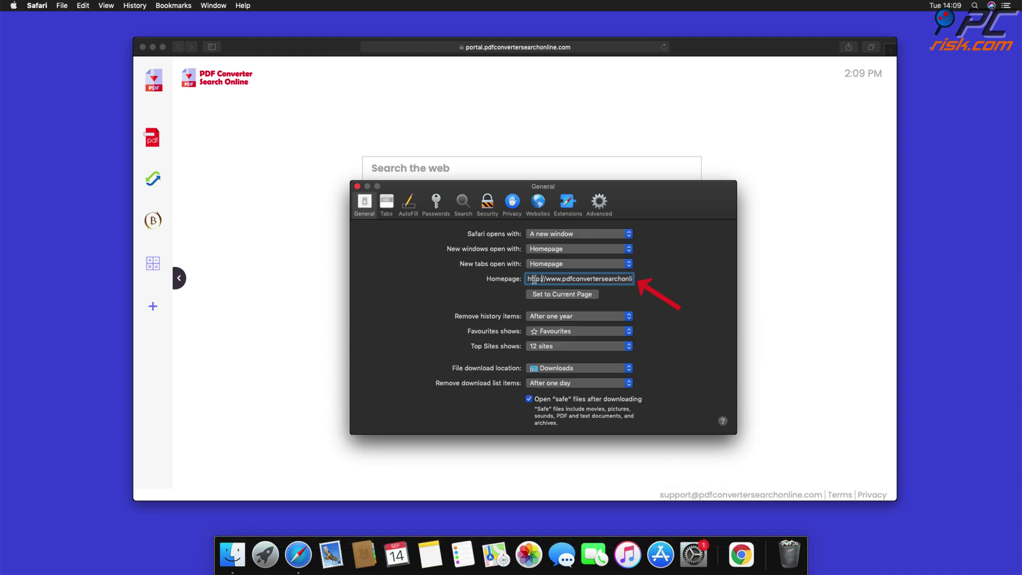
drag(528, 278, 699, 293)
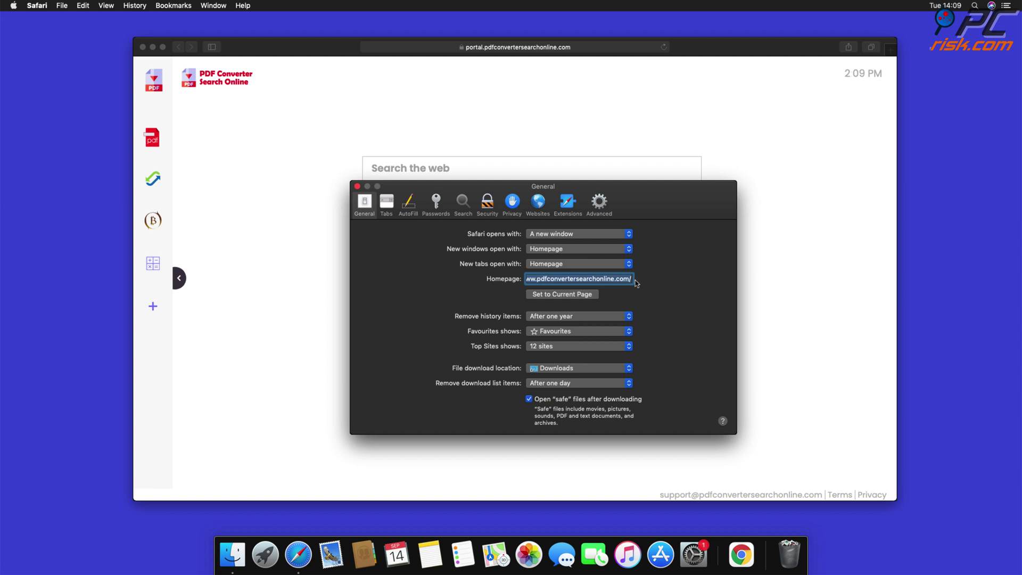
key(BackSpace)
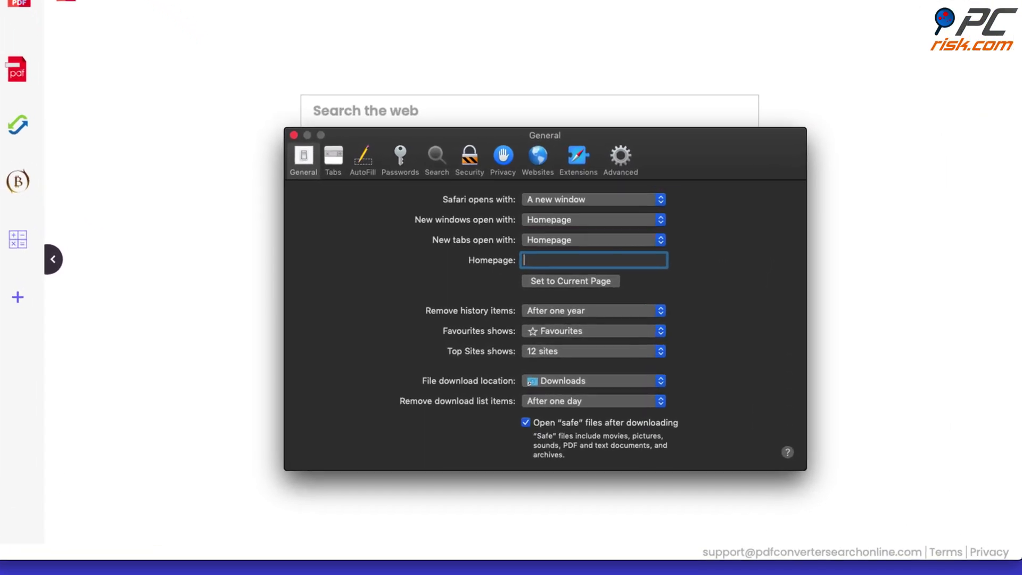
text(www)
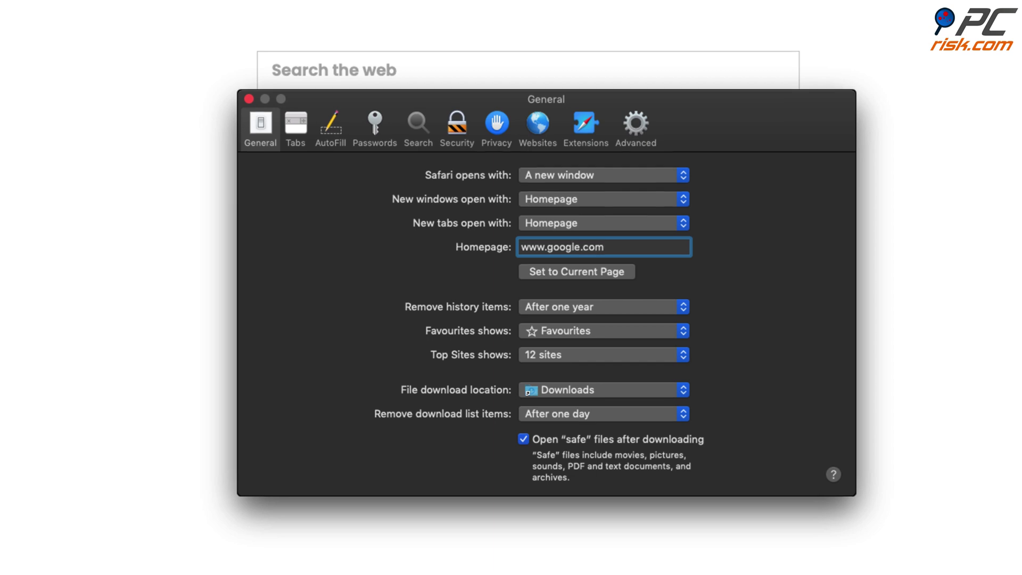
text(.google.com)
key(Return)
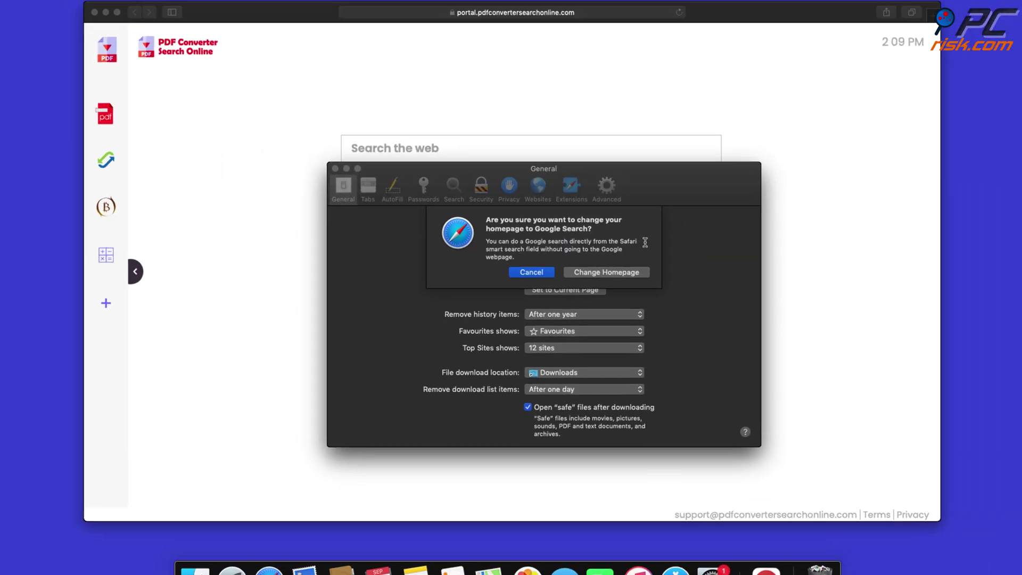
click(628, 271)
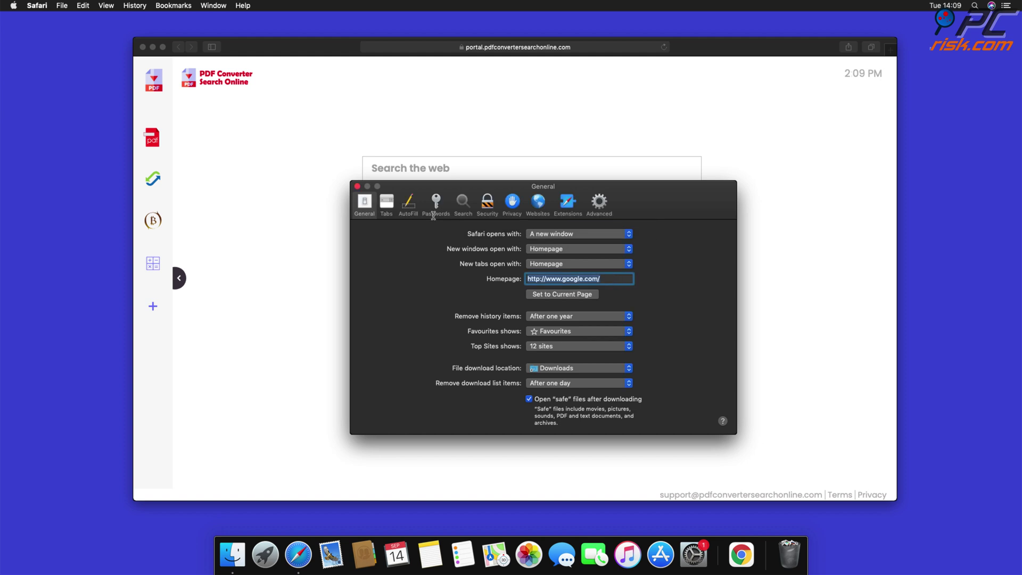
click(357, 186)
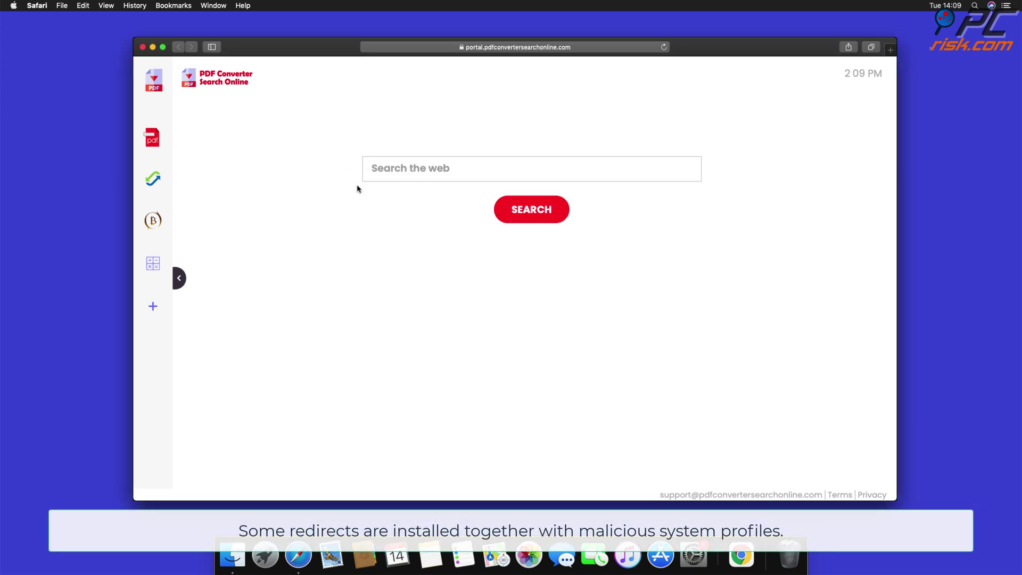
- Quit Safari, remove both user and device TEST PROFILE entries in System Preferences, then quit
click(143, 46)
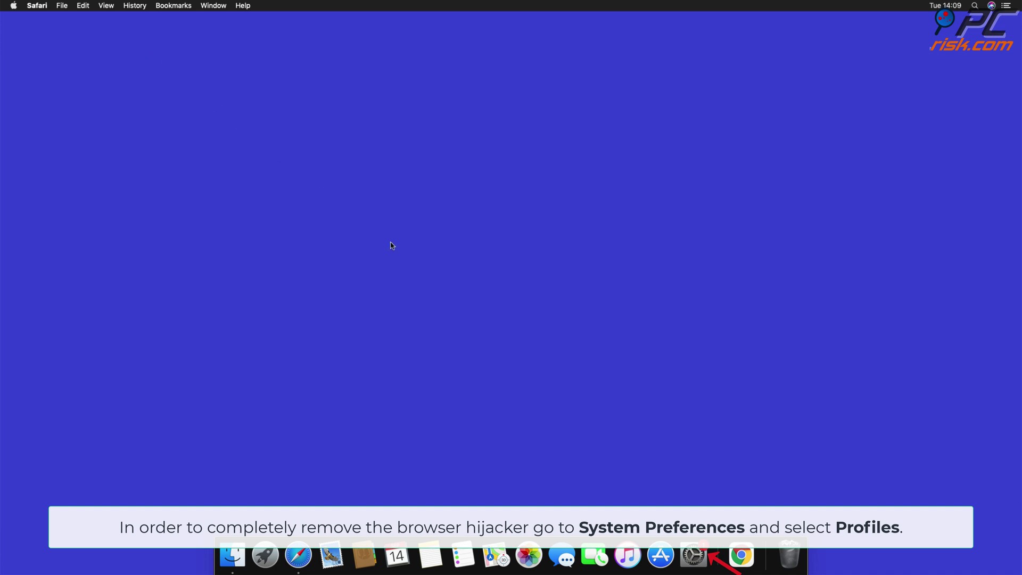
click(692, 556)
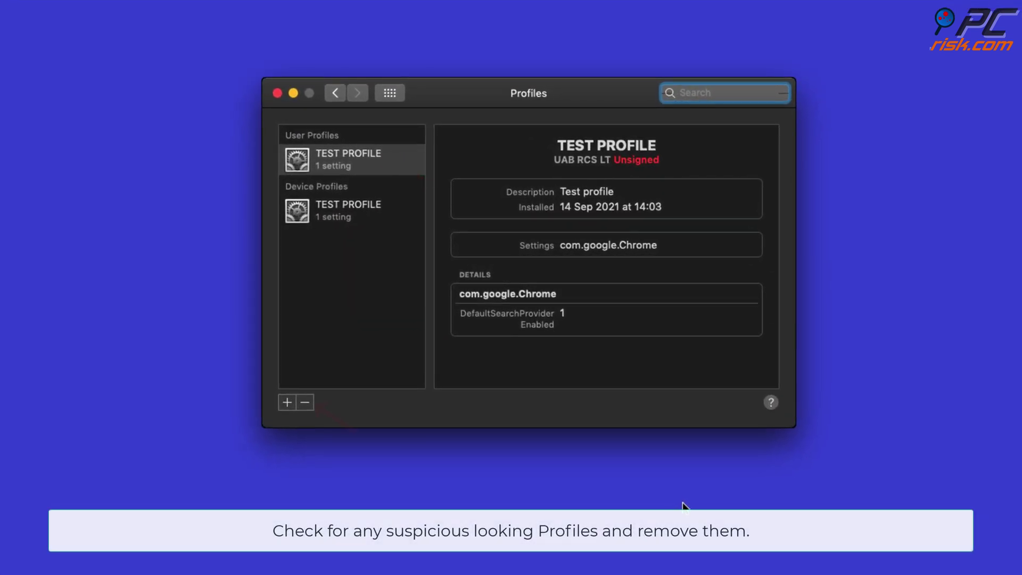
click(304, 402)
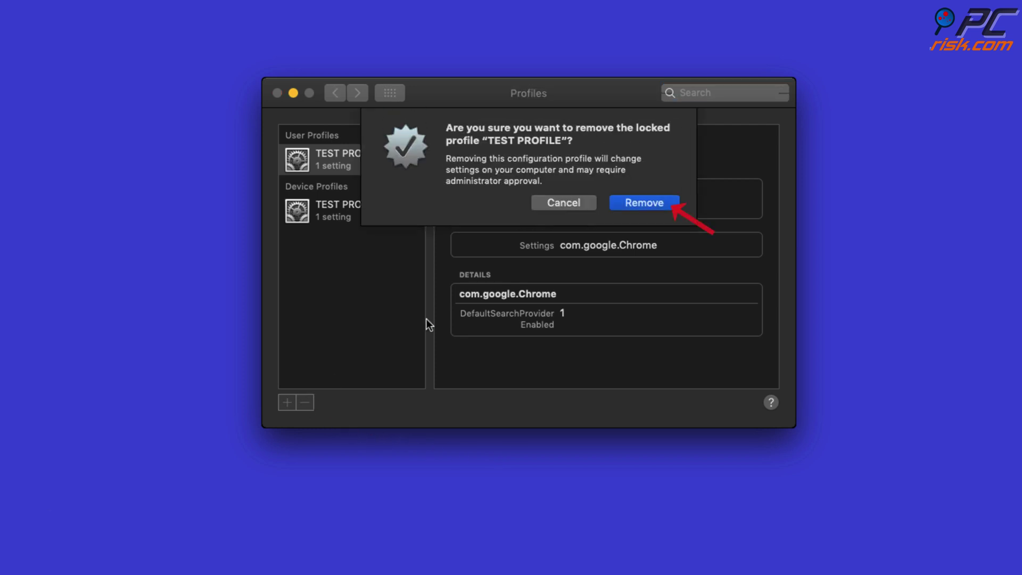
click(654, 207)
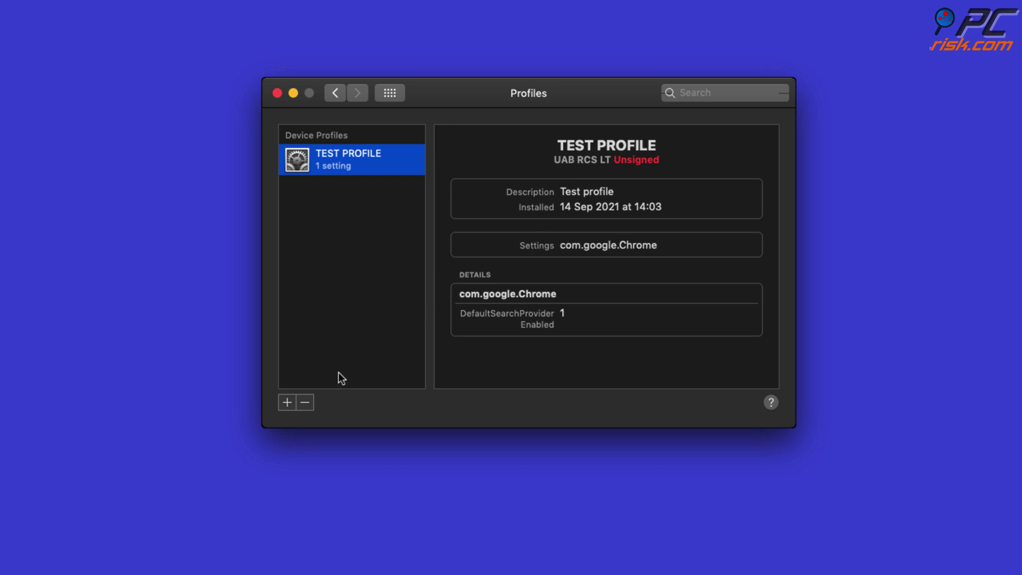
click(311, 403)
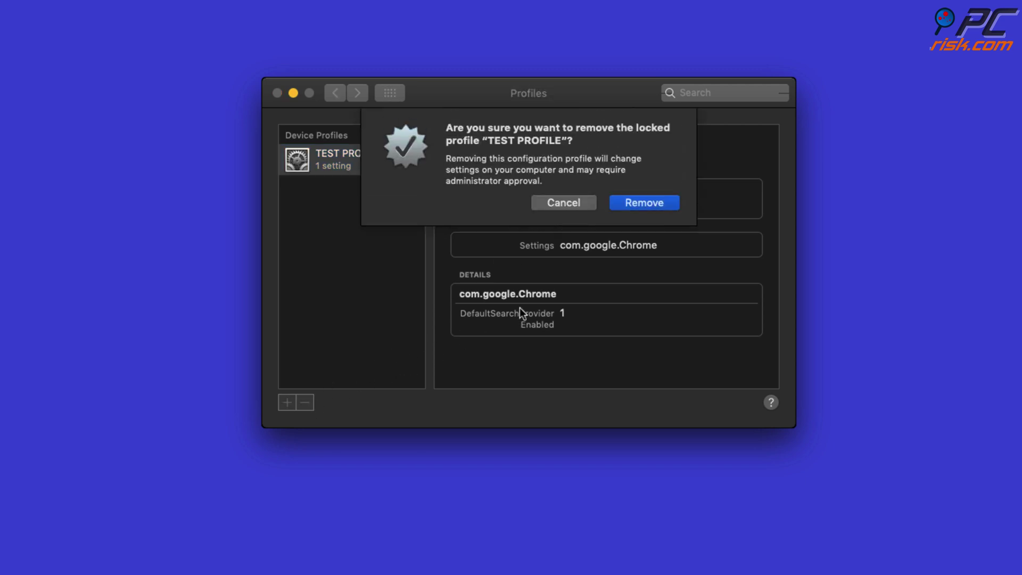
click(638, 205)
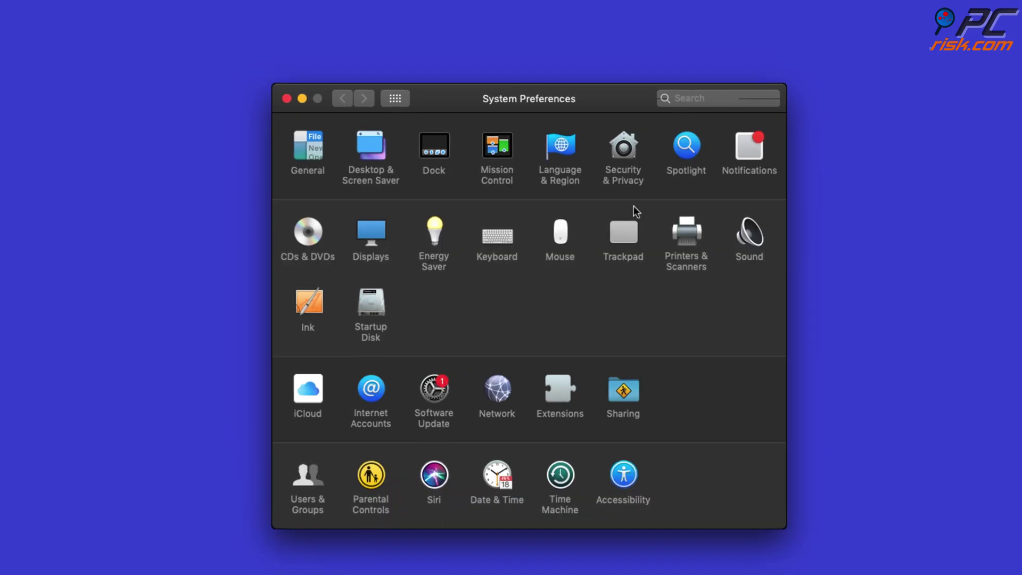
key(super+q)
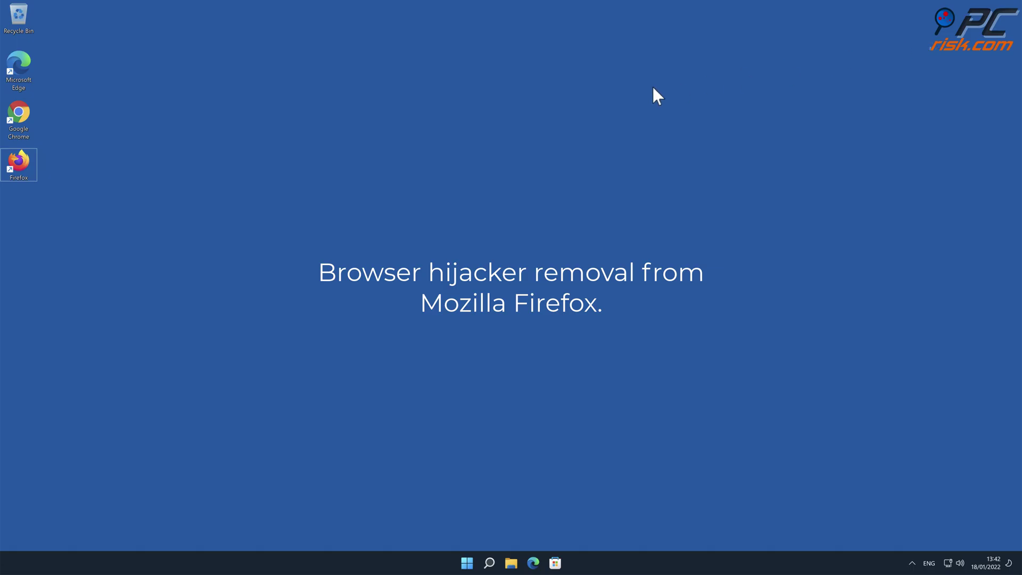
- Launch Firefox and remove the Safe Browsing extension from the Add-ons Manager
double_click(26, 163)
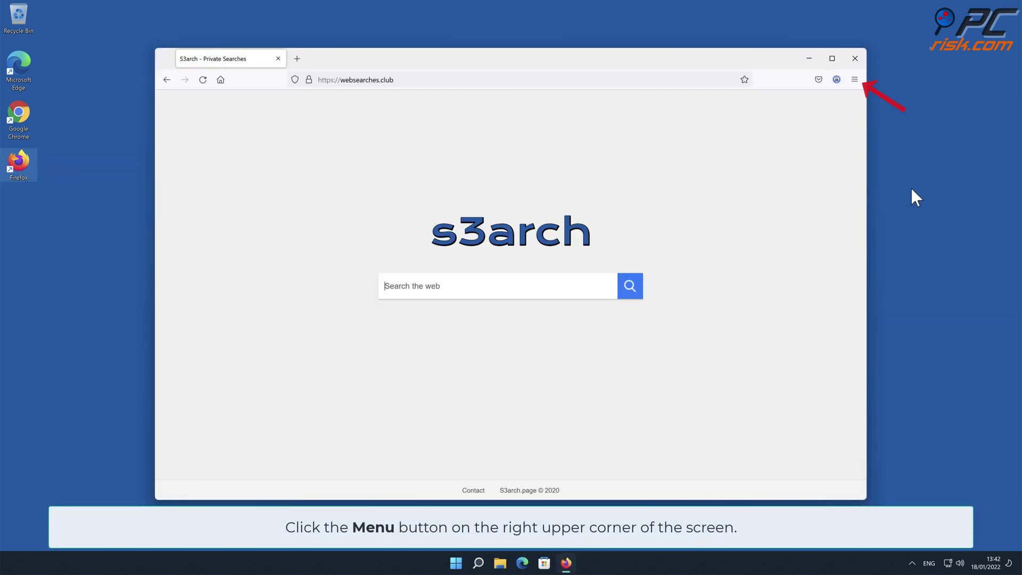
click(854, 80)
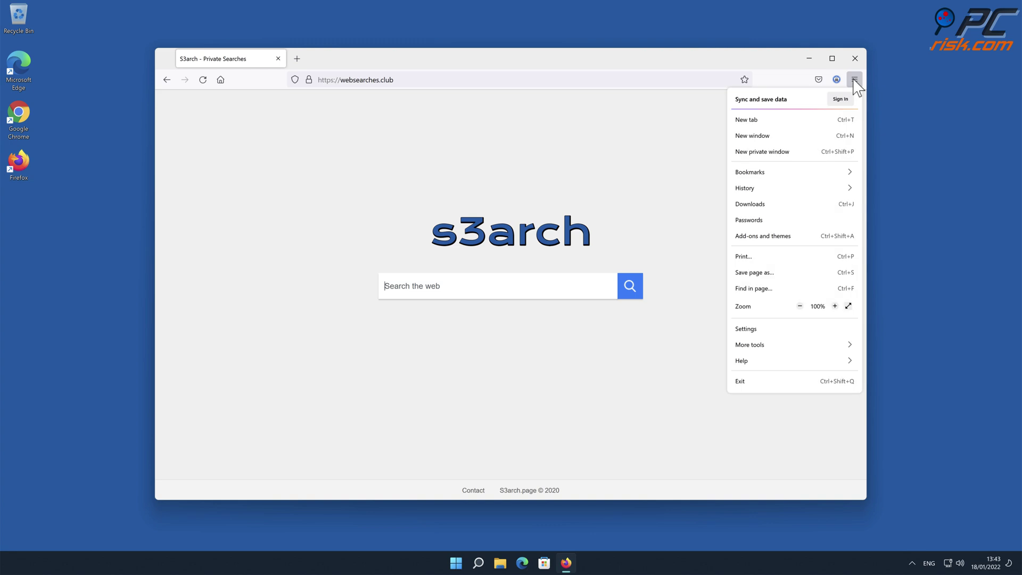
click(803, 238)
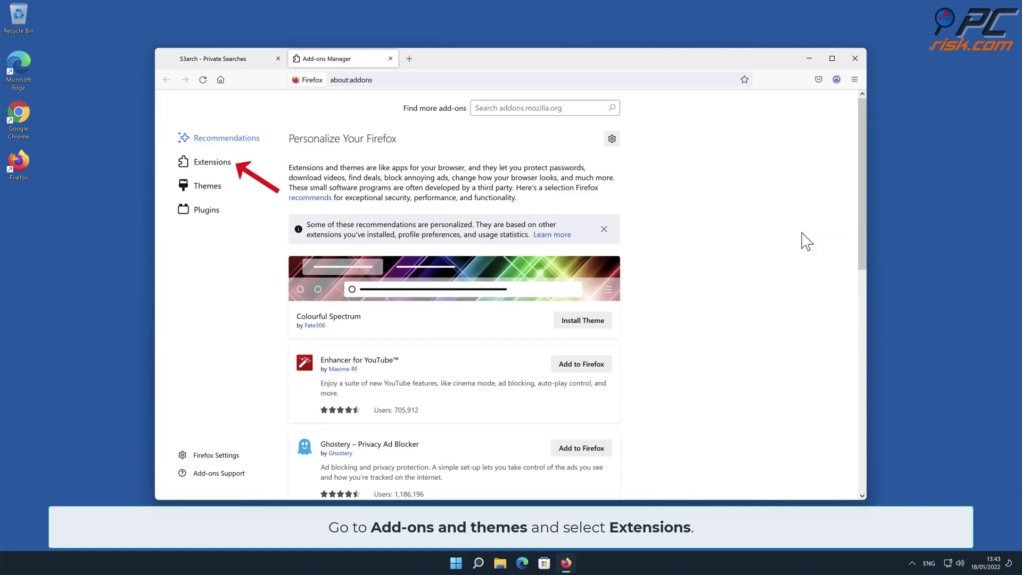
click(230, 170)
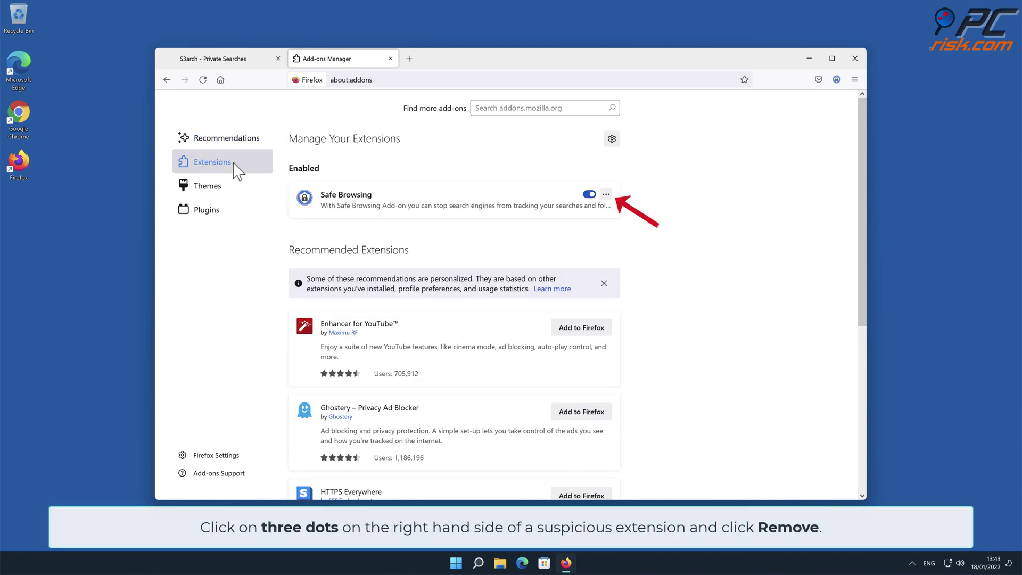
click(606, 194)
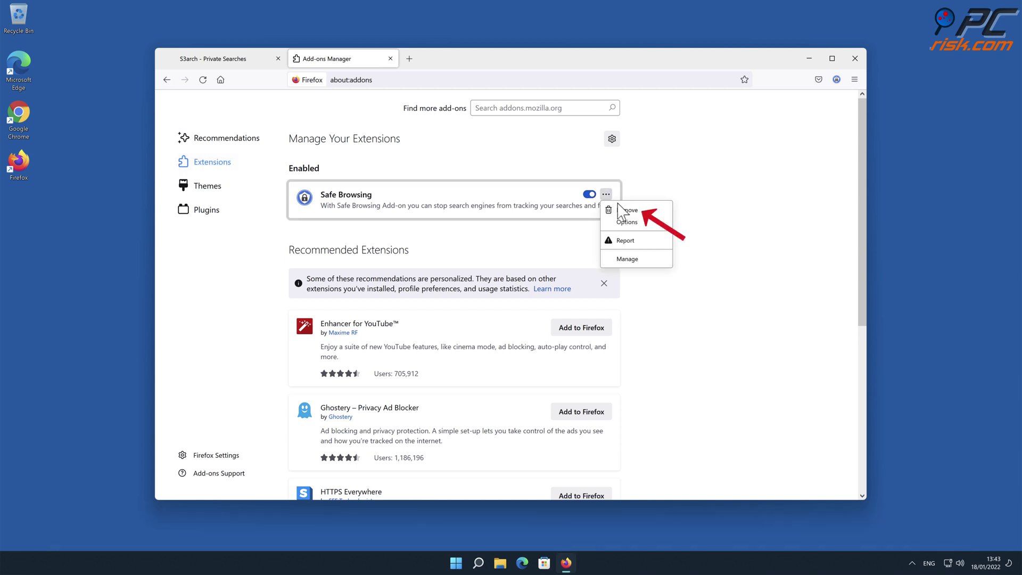
click(622, 210)
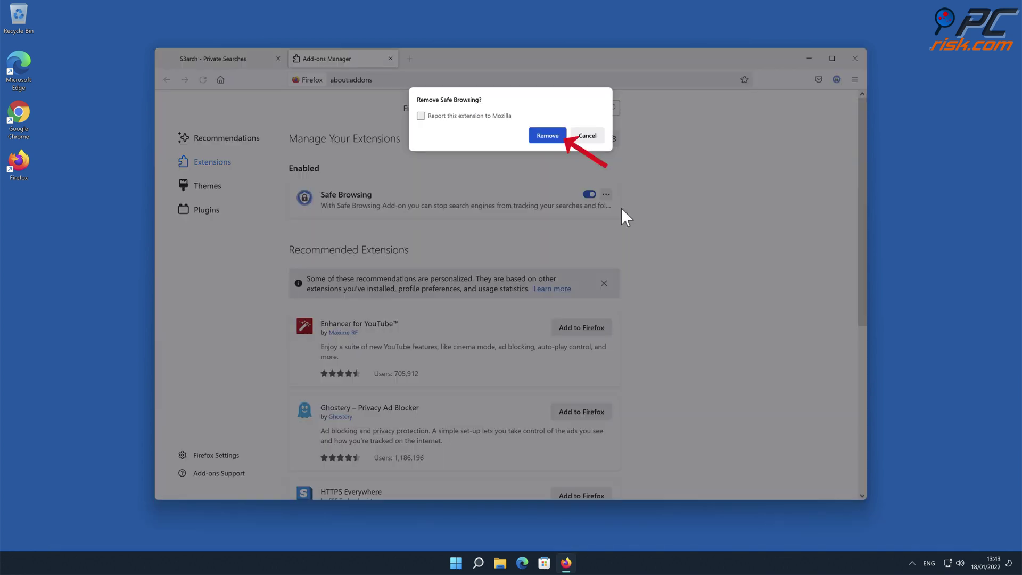
click(552, 140)
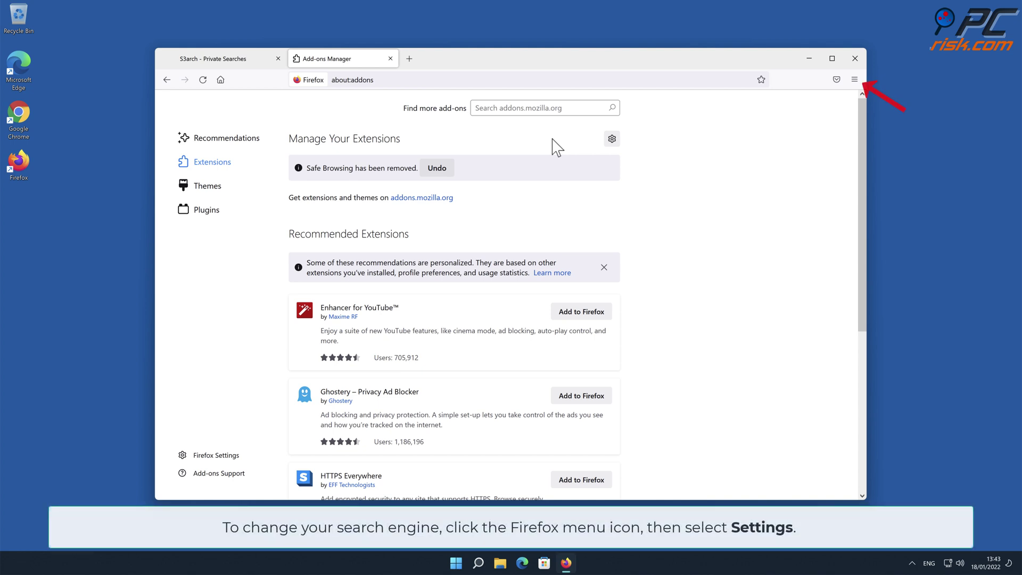
- Change Firefox's default search engine from Amazon.com to Google in Search settings
click(853, 80)
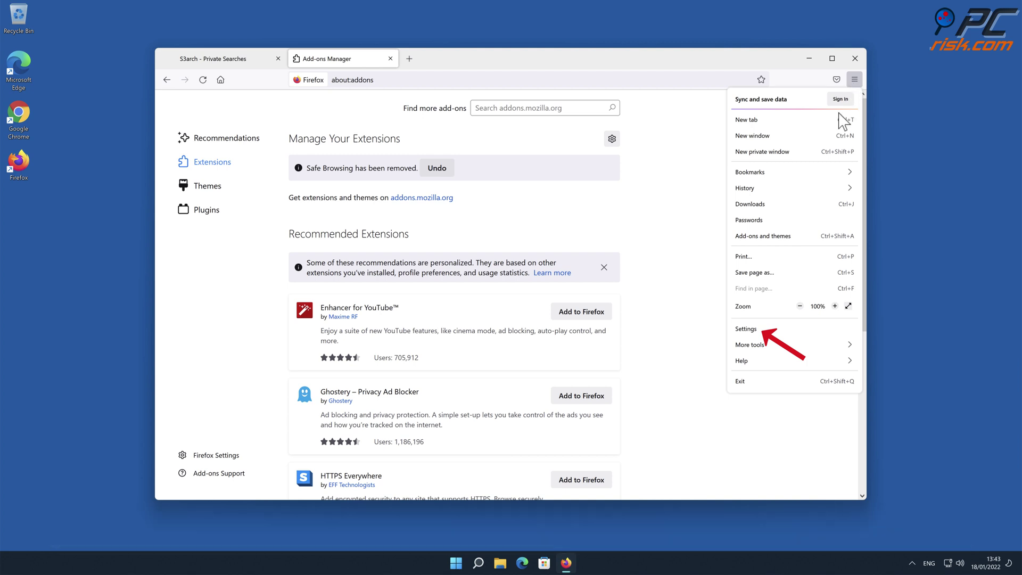
click(756, 329)
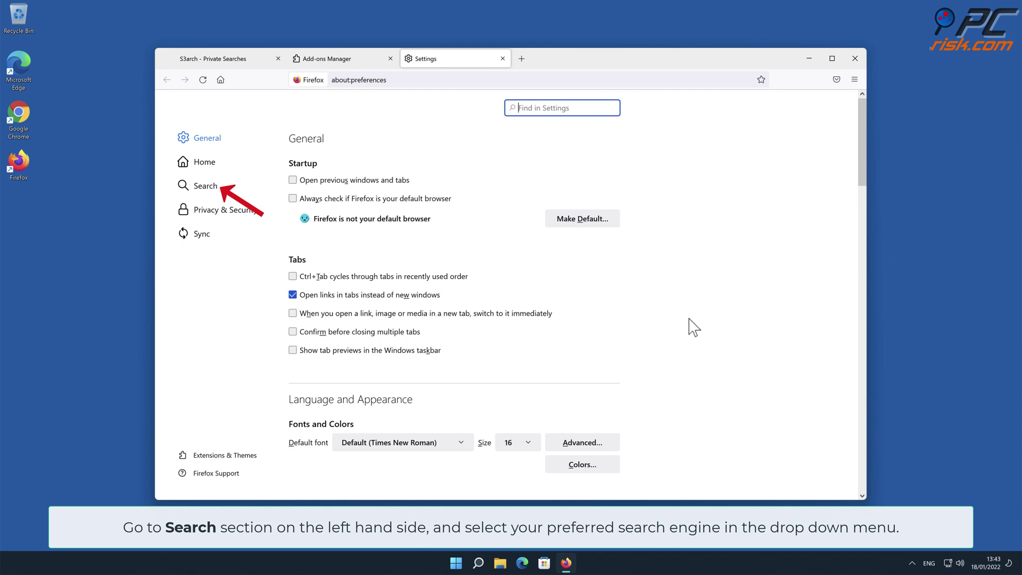
click(206, 187)
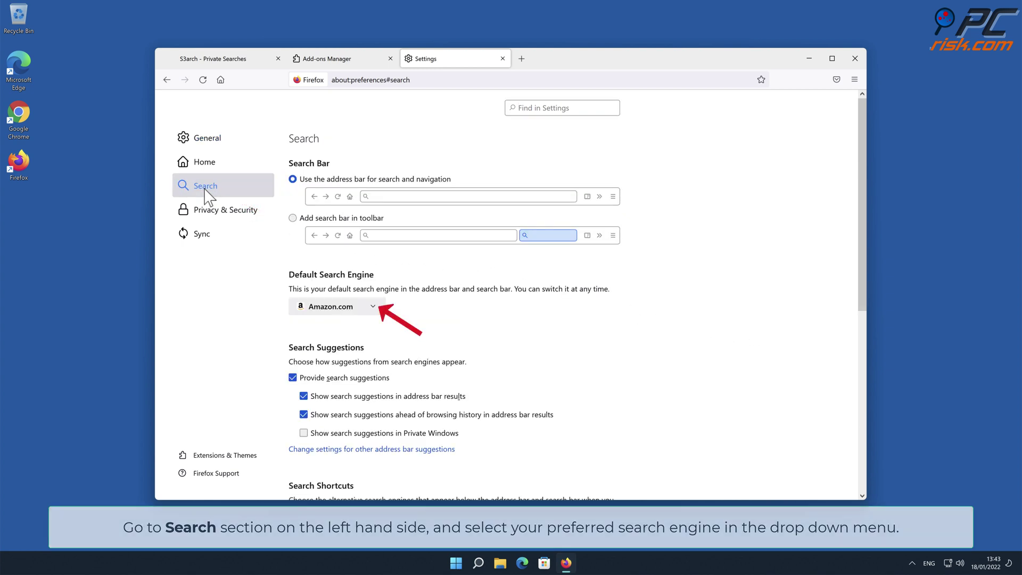
click(372, 306)
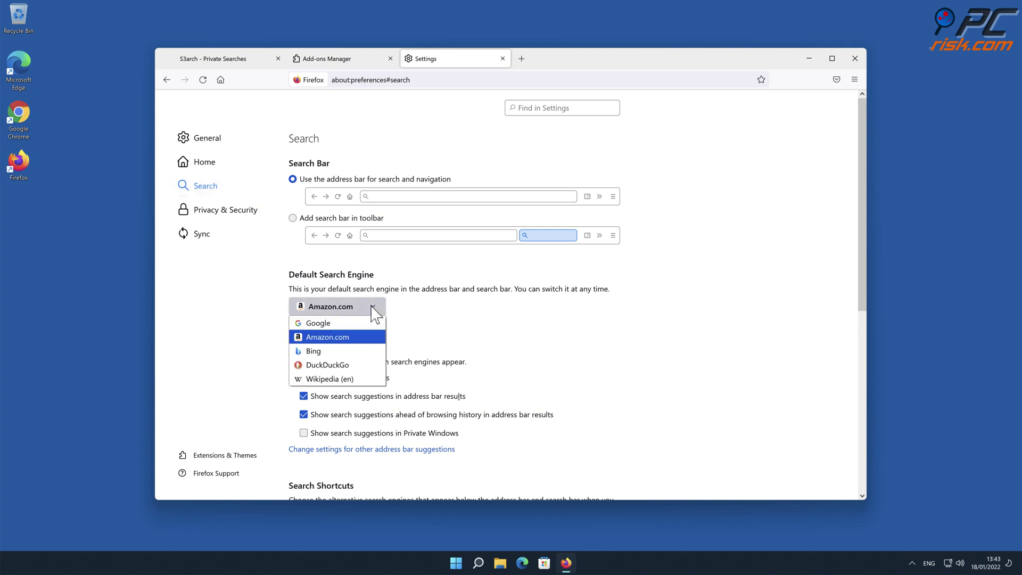
click(346, 324)
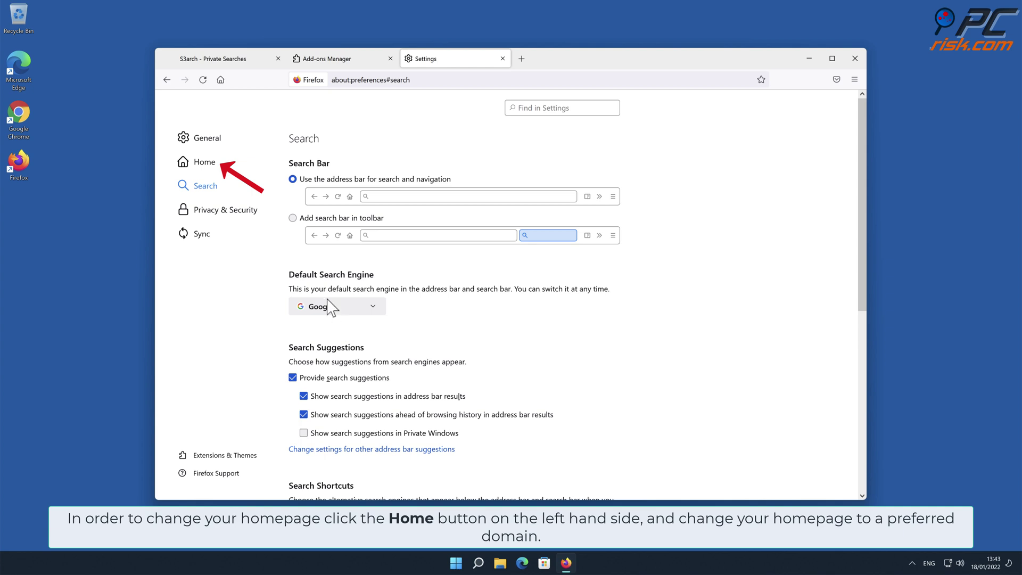
click(206, 163)
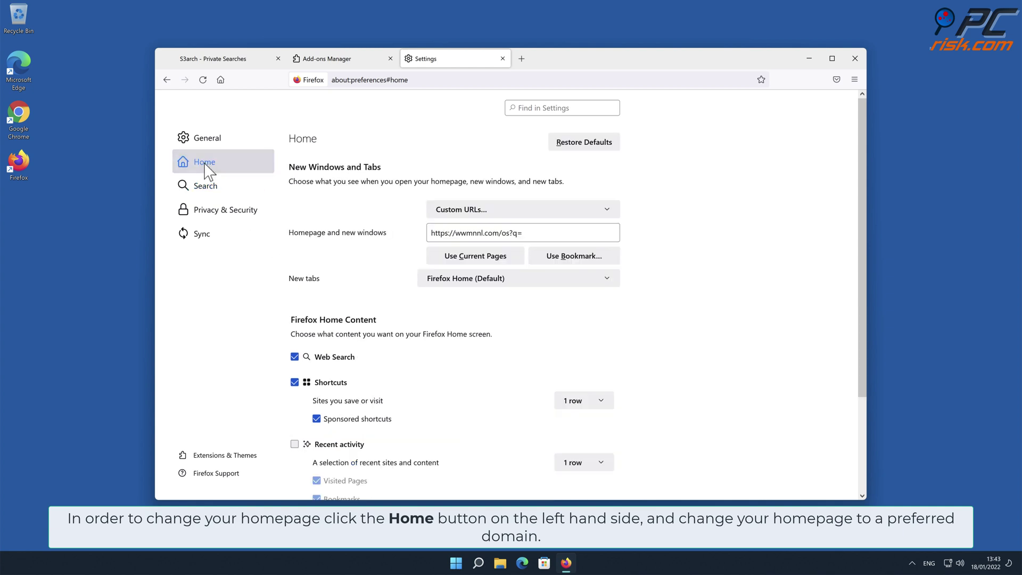